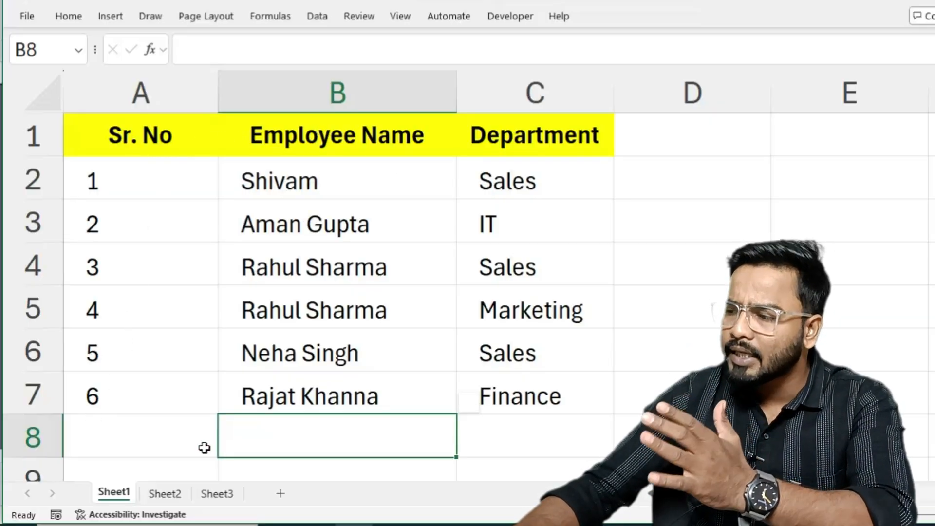
Look over the employee table on Sheet2 and return to Sheet1.
{"action": "left_click", "coordinate": [168, 496]}
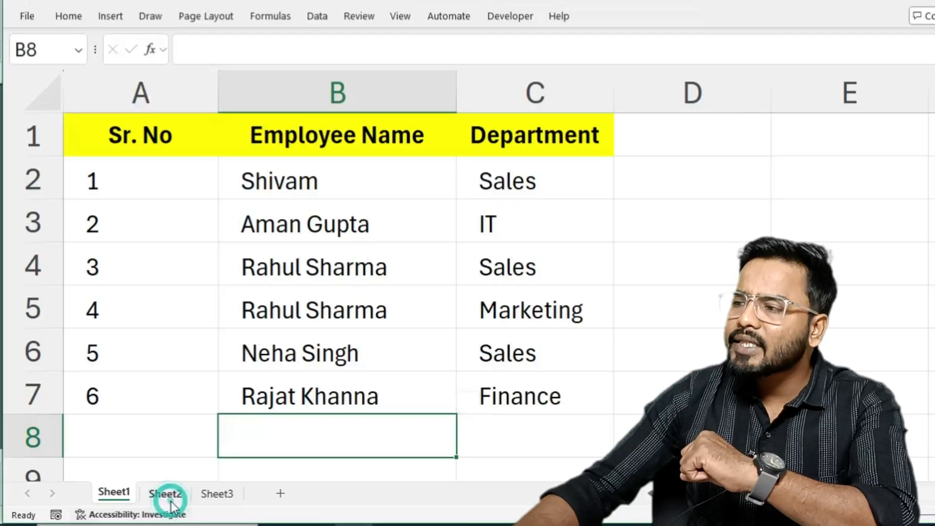
{"action": "left_click", "coordinate": [653, 294]}
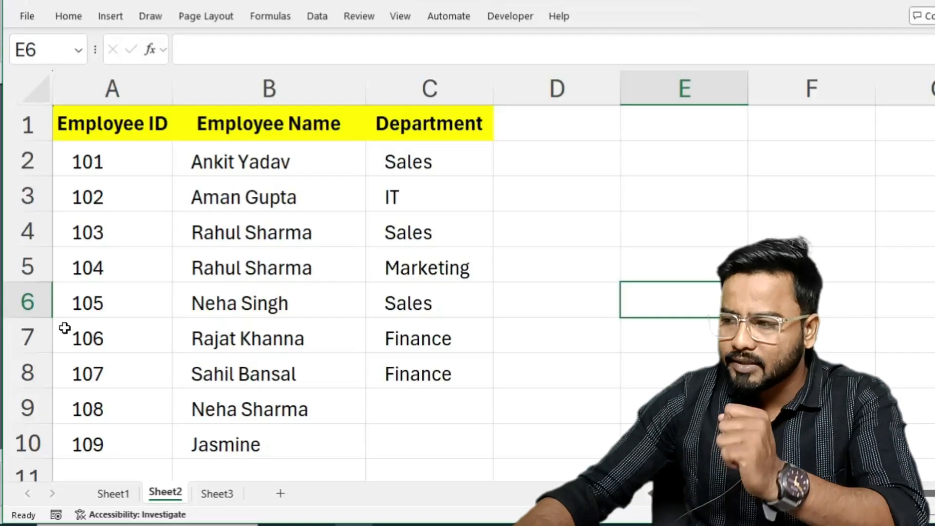
{"action": "left_click", "coordinate": [111, 493]}
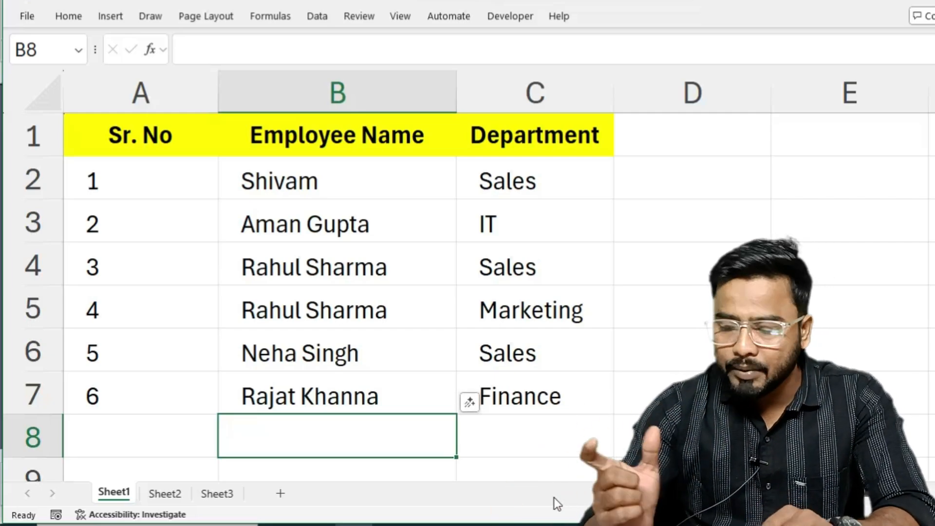
Enter a new employee's full name in cell B8 of Sheet1.
{"action": "type", "text": "A"}
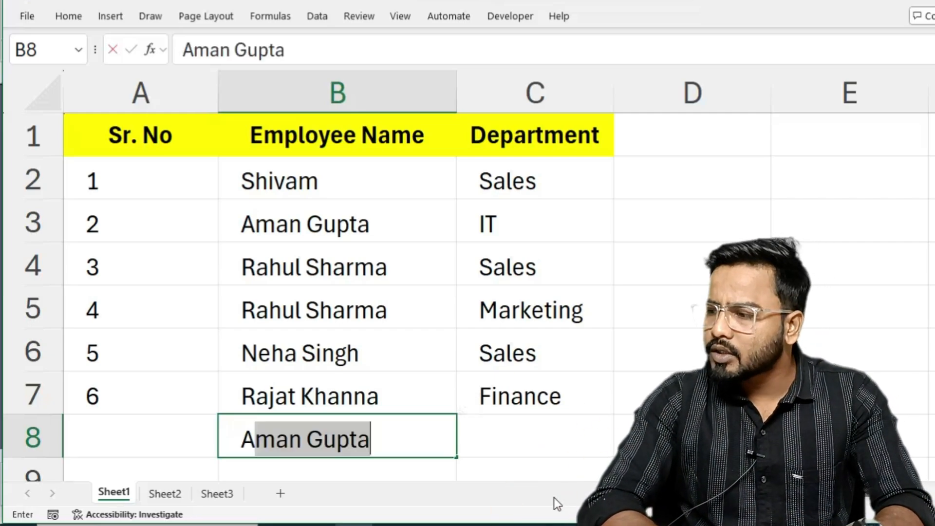
{"action": "type", "text": "man Sharma"}
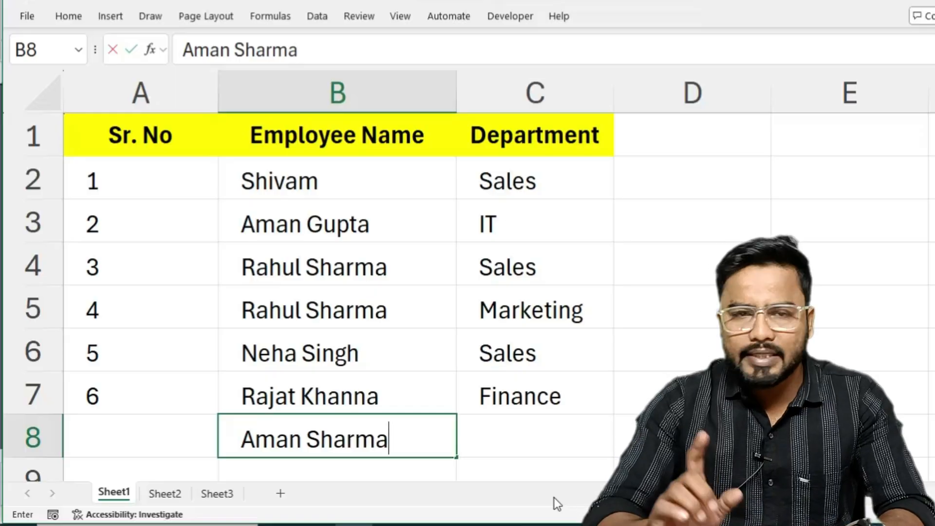
{"action": "key", "text": "Tab"}
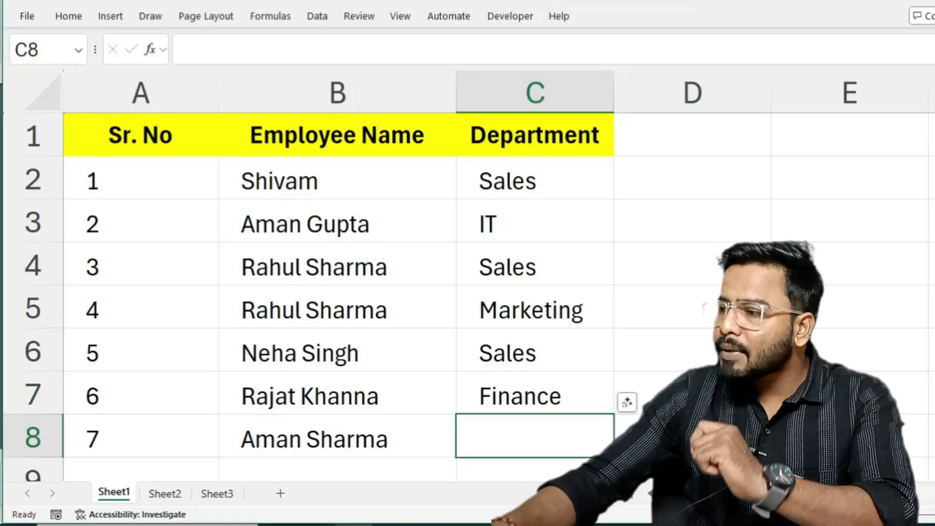
Clear the employee names and departments in B6:C8 on Sheet1 and in B7:C10 on Sheet2.
{"action": "left_click_drag", "start_coordinate": [288, 355], "coordinate": [520, 420]}
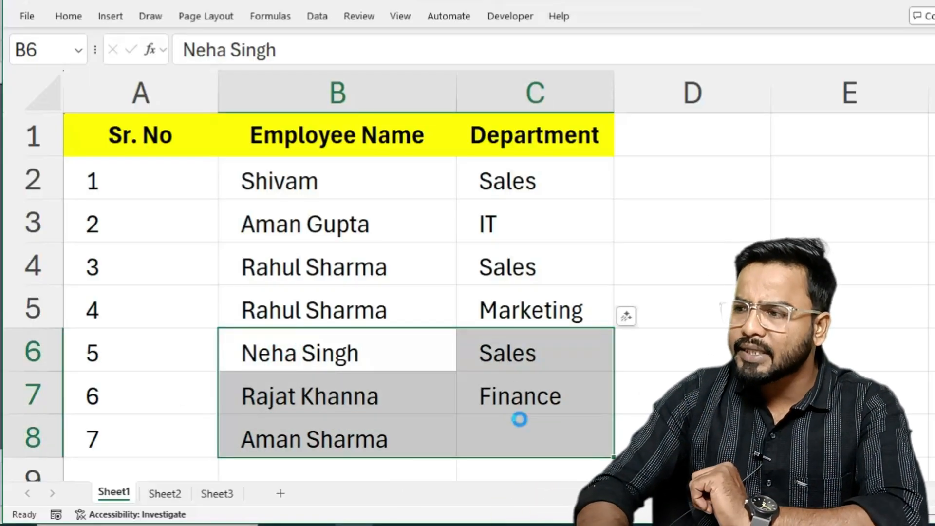
{"action": "key", "text": "Delete"}
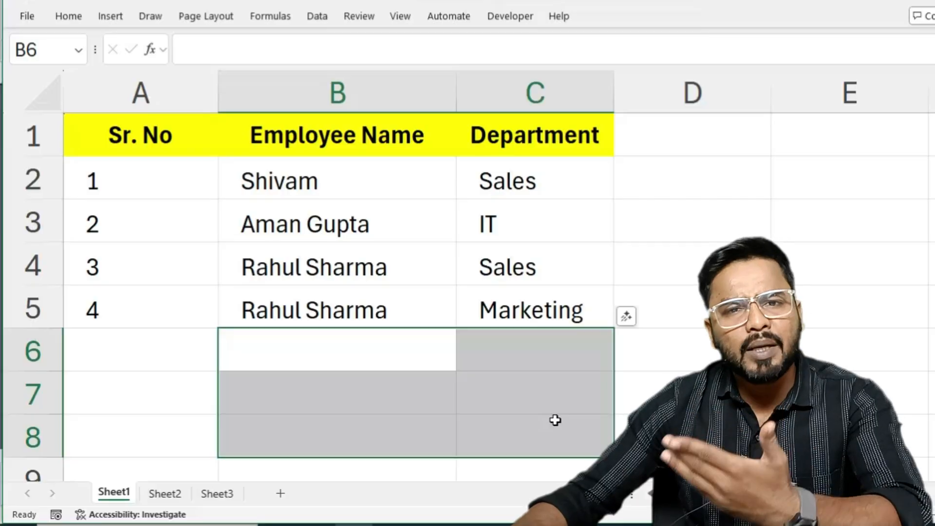
{"action": "left_click", "coordinate": [164, 494]}
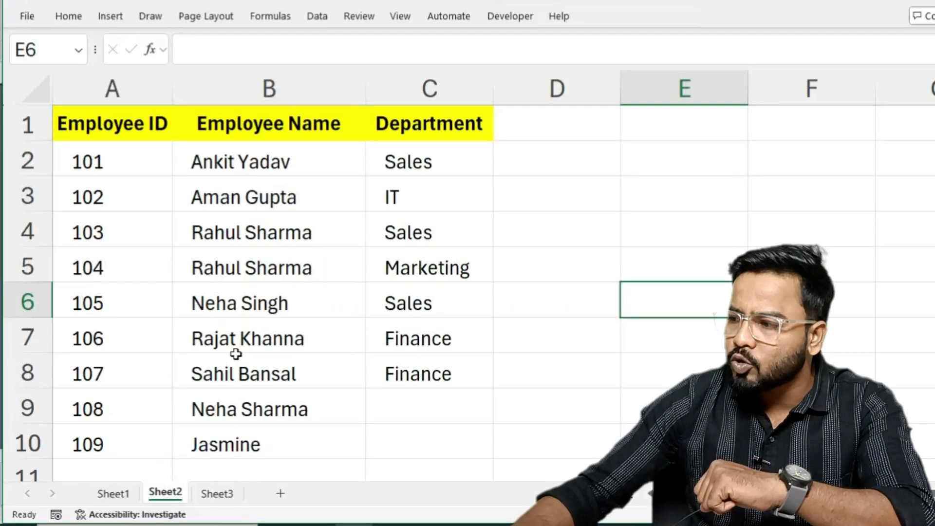
{"action": "left_click", "coordinate": [223, 339]}
{"action": "left_click_drag", "start_coordinate": [321, 343], "coordinate": [378, 431]}
{"action": "key", "text": "Delete"}
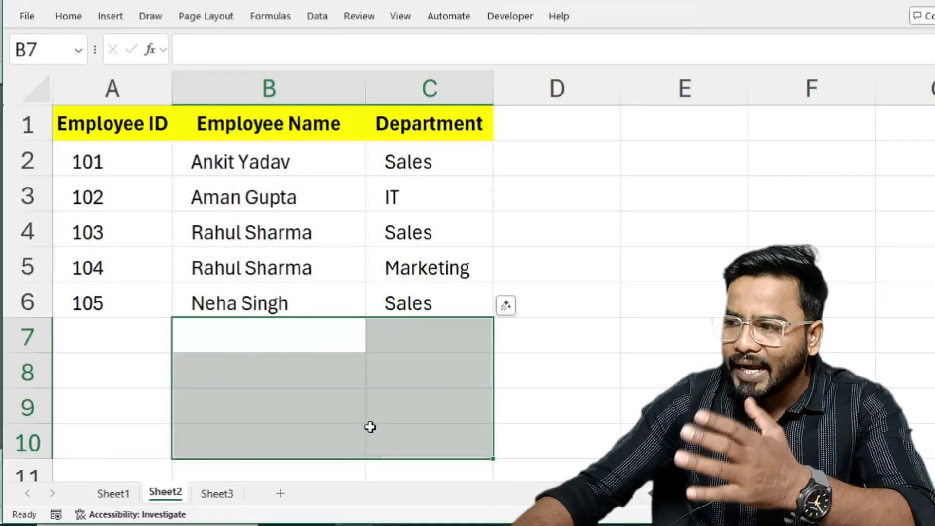
Enter a new employee's first name in cell B7 of Sheet2.
{"action": "left_click", "coordinate": [236, 341]}
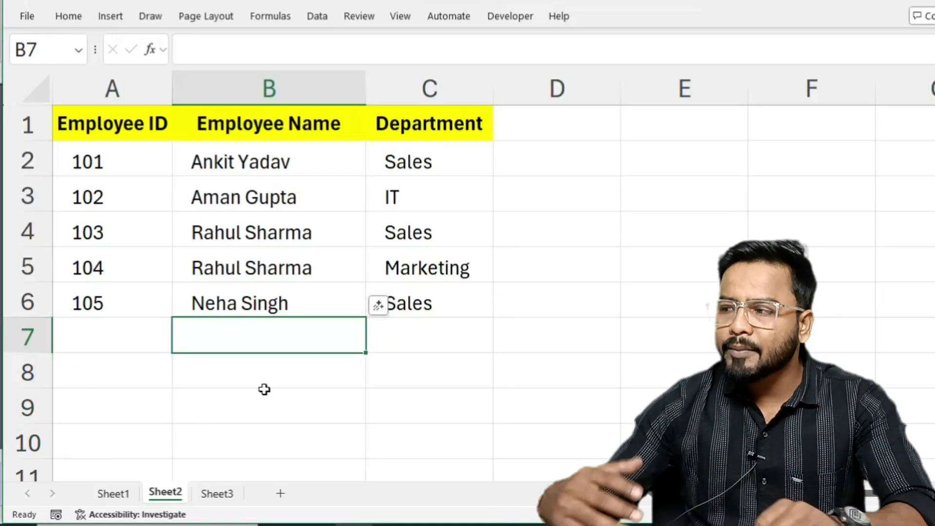
{"action": "type", "text": "Mohan"}
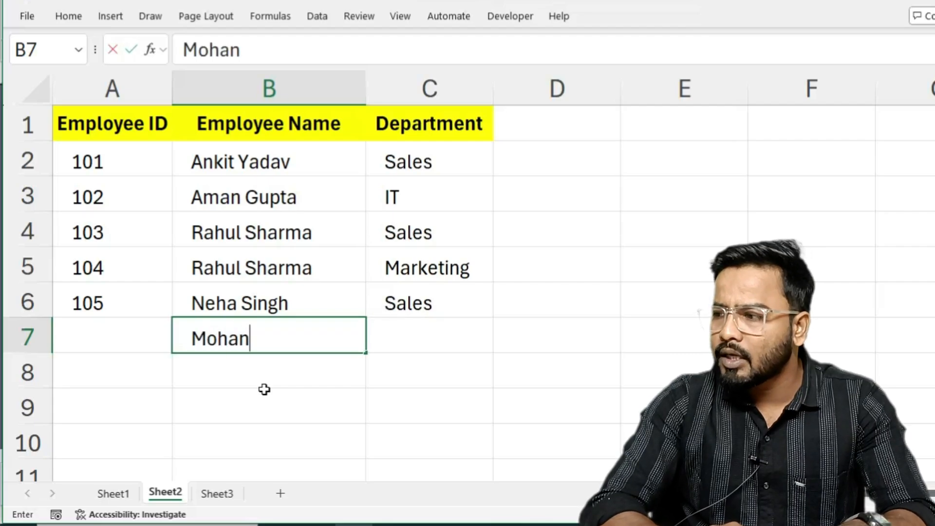
{"action": "key", "text": "Tab"}
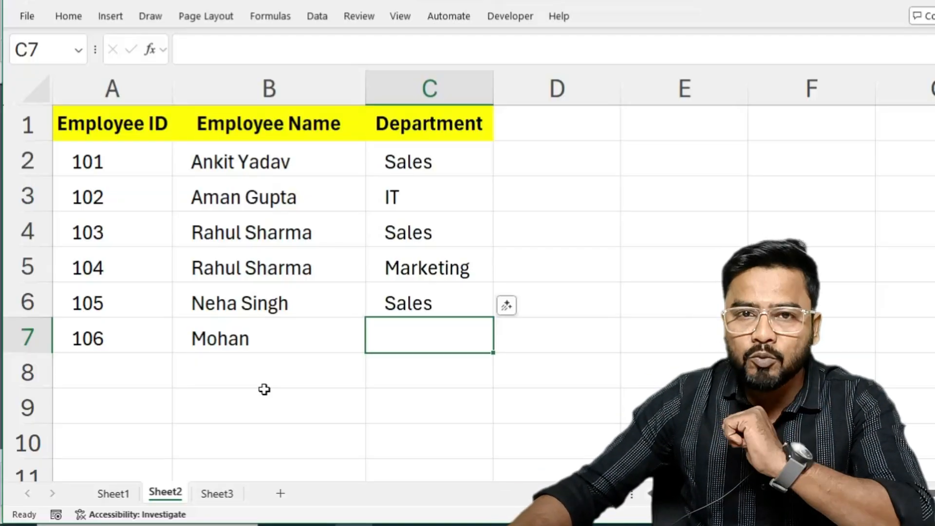
Clear the employee names and departments in B7:C8 on Sheet3.
{"action": "left_click", "coordinate": [208, 500]}
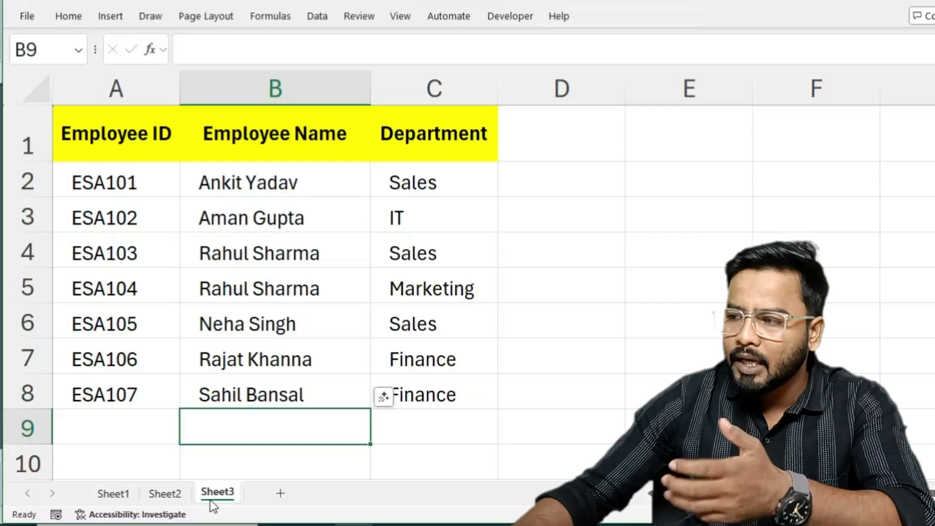
{"action": "left_click", "coordinate": [165, 495]}
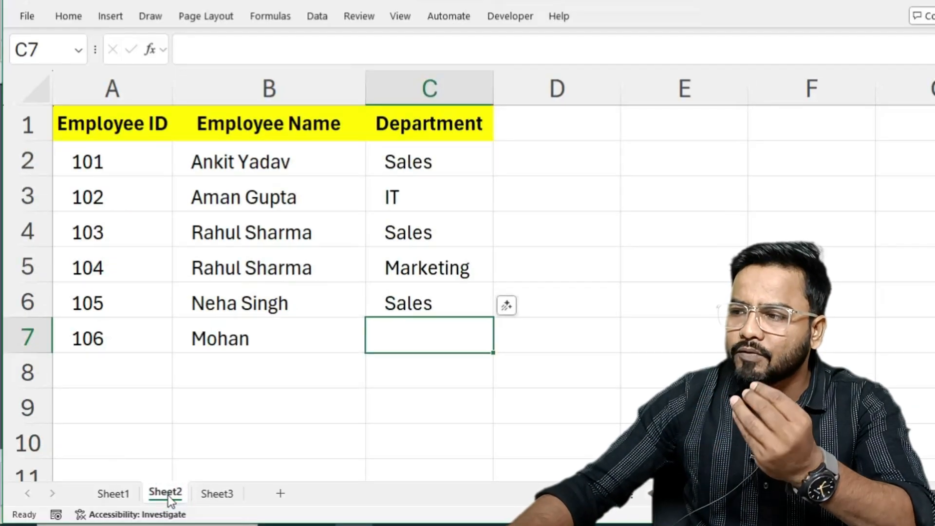
{"action": "left_click", "coordinate": [216, 495]}
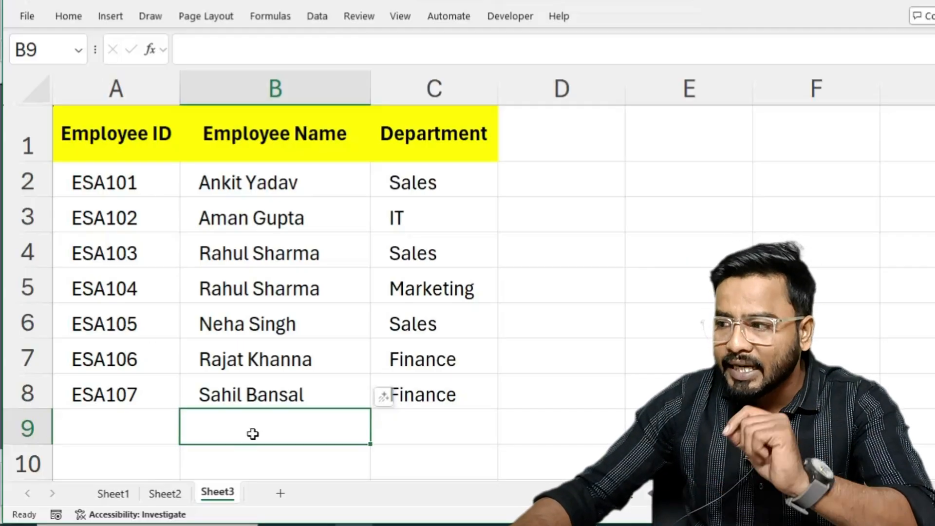
{"action": "left_click_drag", "start_coordinate": [238, 356], "coordinate": [418, 398]}
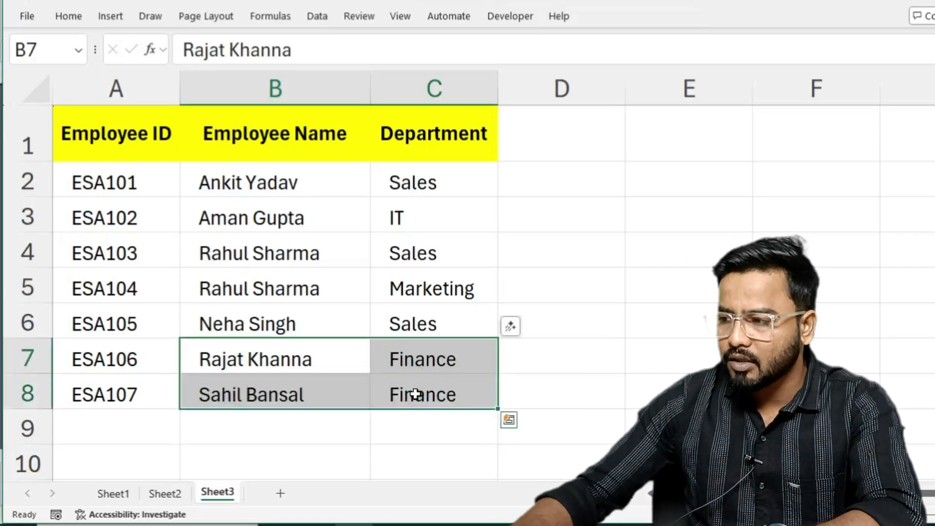
{"action": "left_click_drag", "start_coordinate": [285, 358], "coordinate": [399, 390]}
{"action": "key", "text": "Delete"}
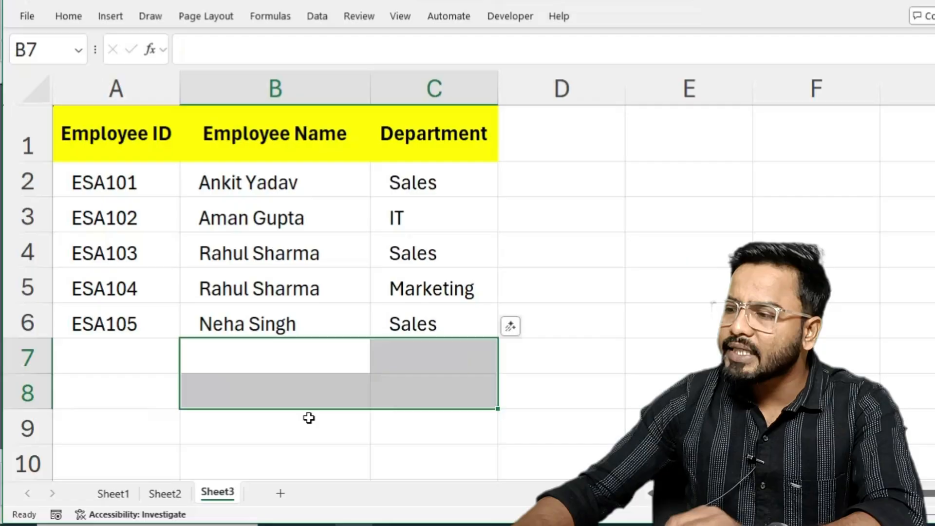
Enter a new employee's first name in cell B7 of Sheet3.
{"action": "left_click", "coordinate": [230, 351]}
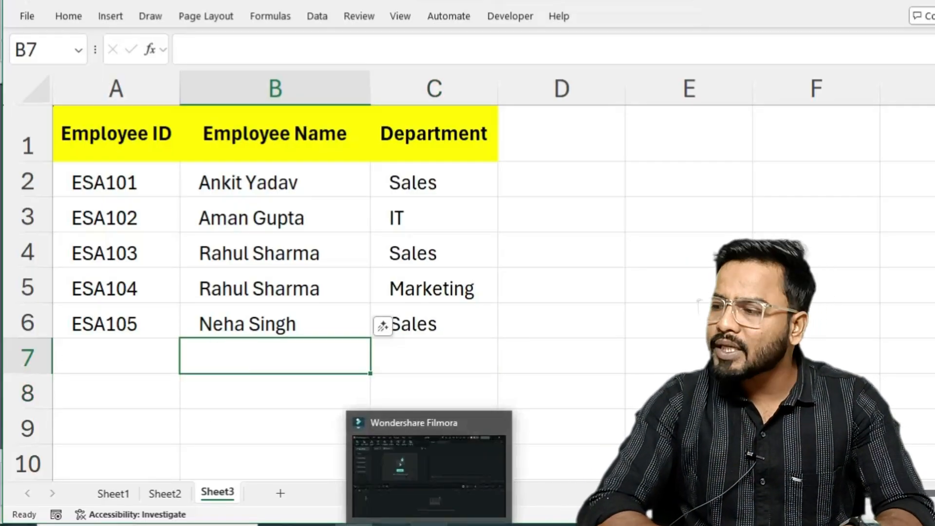
{"action": "type", "text": "Mayank"}
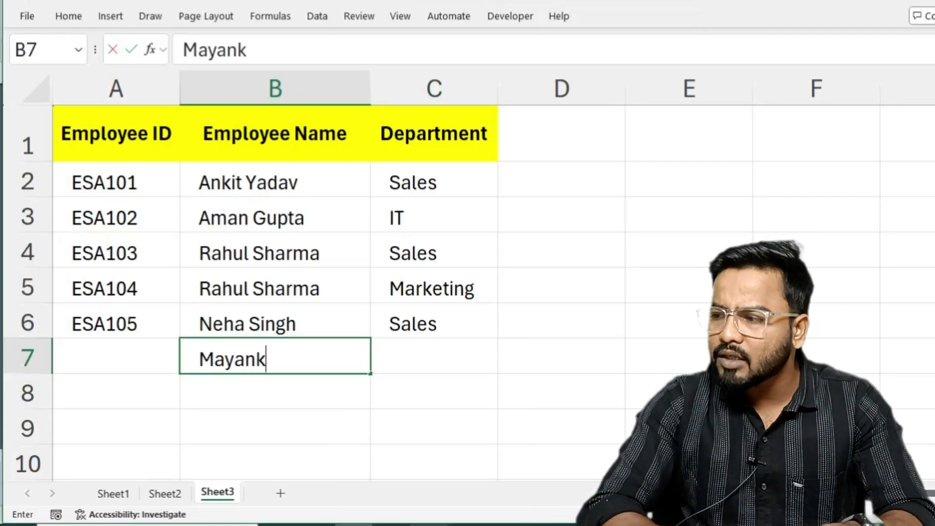
{"action": "key", "text": "Tab"}
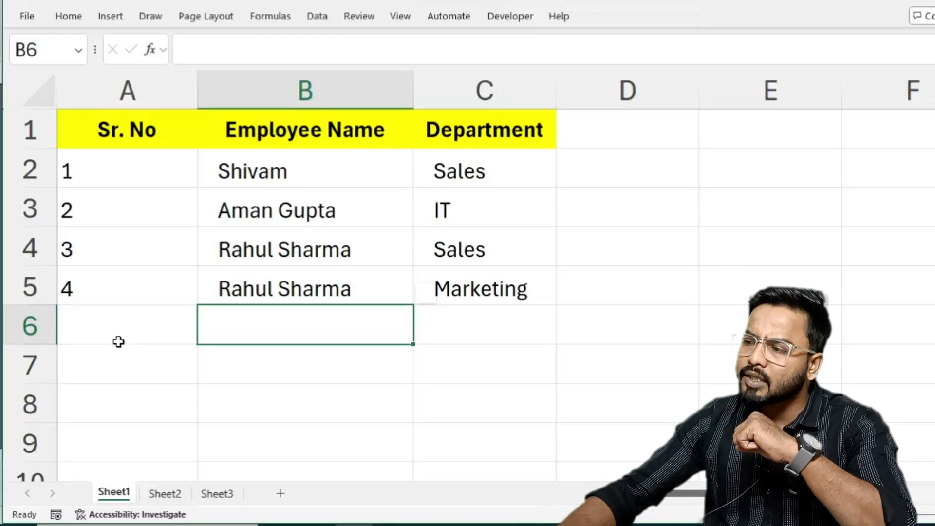
Clear the contents of A2:A6 in the Sr. No column on Sheet1.
{"action": "left_click_drag", "start_coordinate": [119, 343], "coordinate": [92, 184]}
{"action": "key", "text": "Delete"}
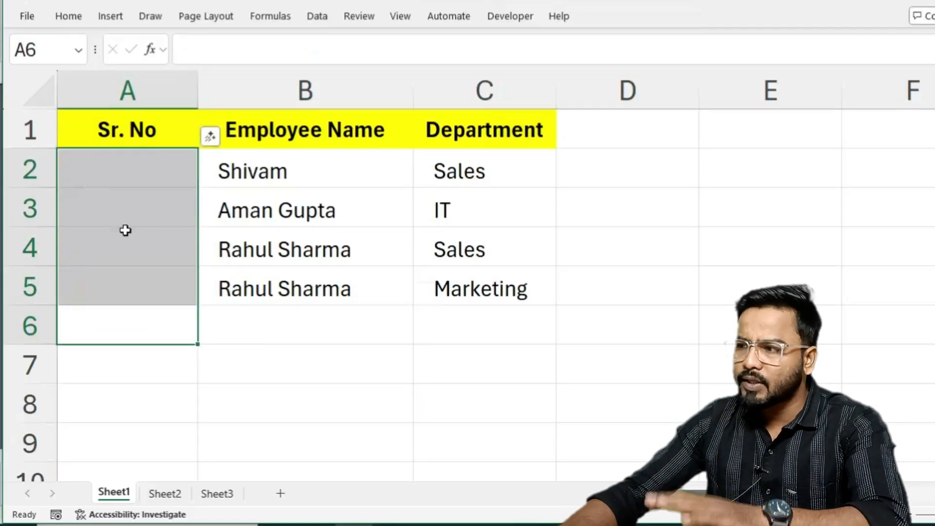
{"action": "left_click", "coordinate": [312, 335]}
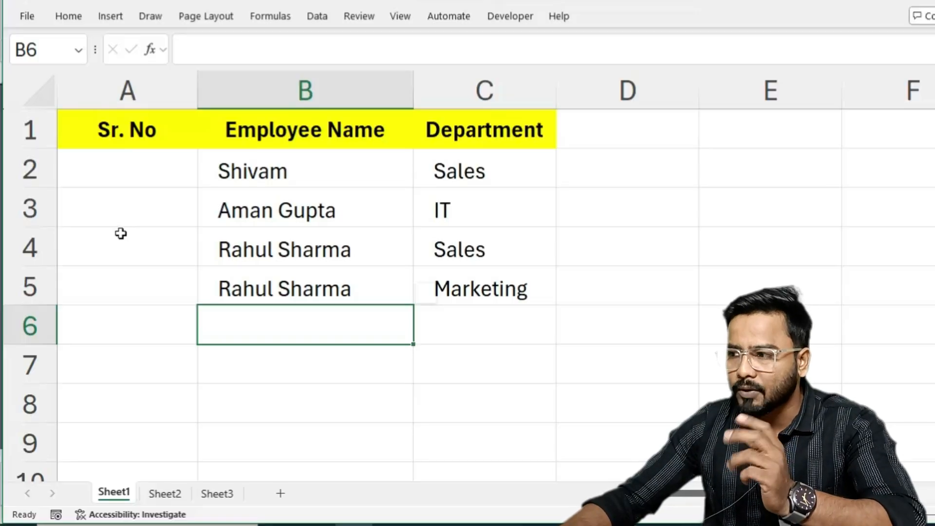
Enter the formula =ROW(1:1) in cell A2 under Sr. No, referencing the whole first row.
{"action": "left_click", "coordinate": [131, 170]}
{"action": "type", "text": "=row"}
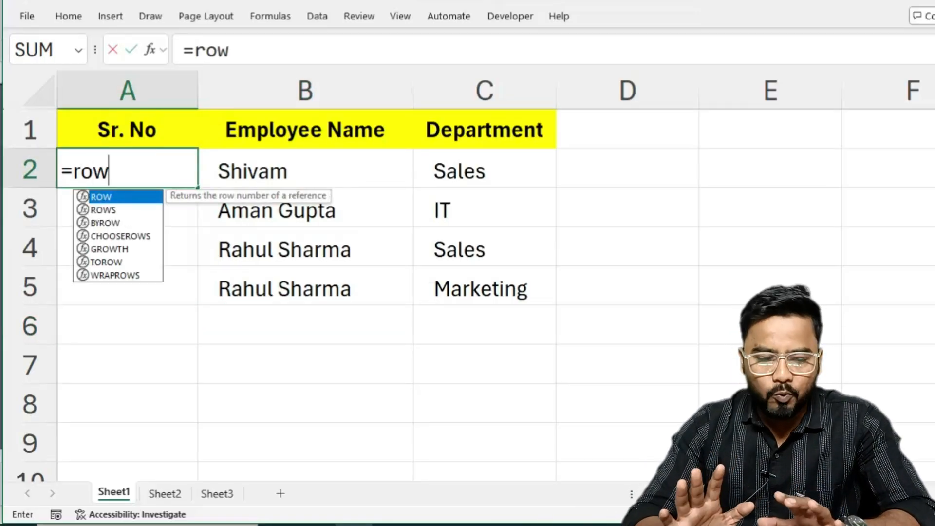
{"action": "key", "text": "Tab"}
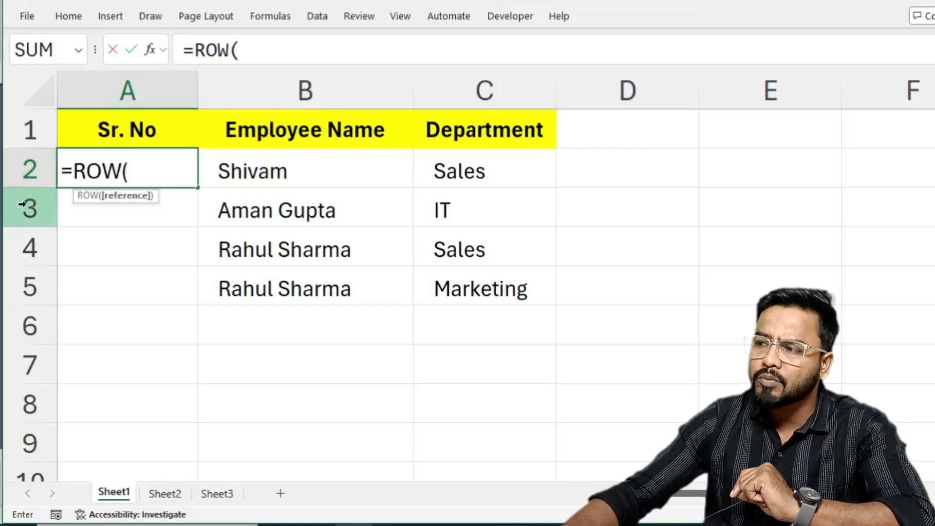
{"action": "left_click", "coordinate": [16, 131]}
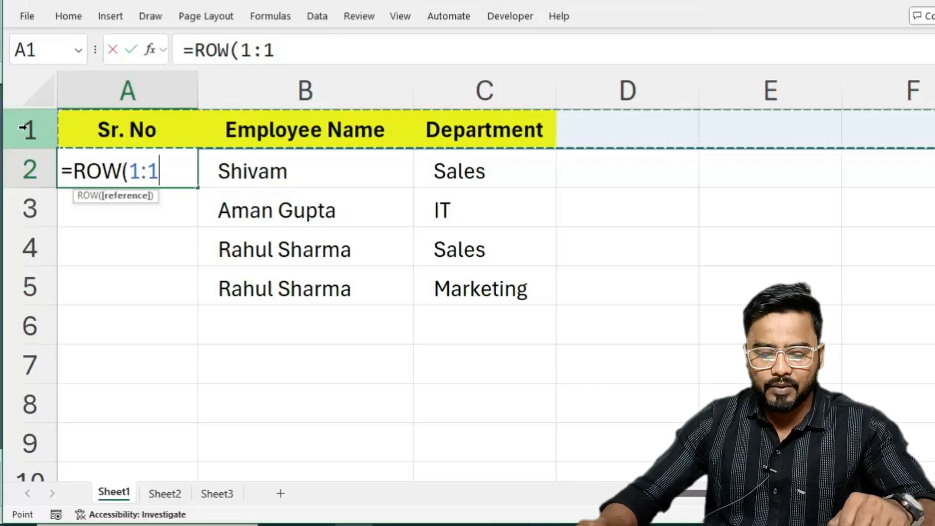
{"action": "type", "text": ")"}
{"action": "key", "text": "Return"}
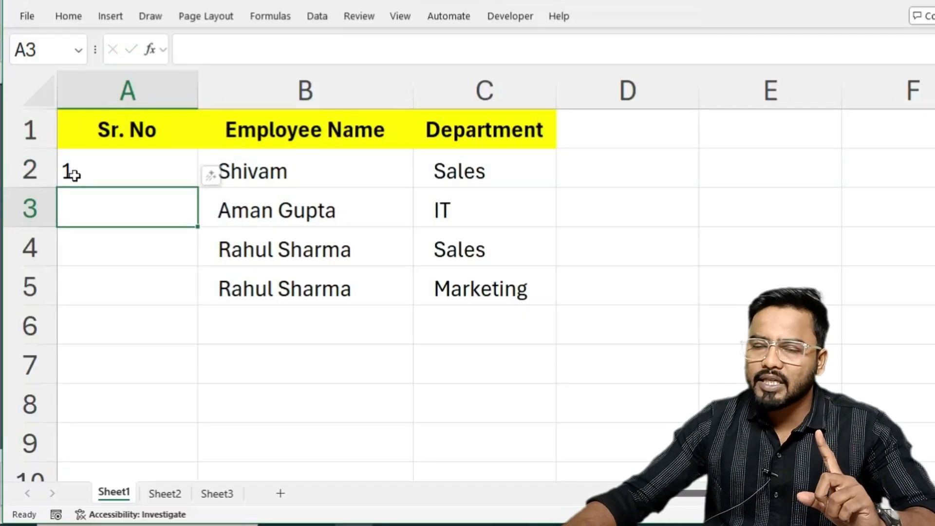
Enter the formula =ROW(D1) in the empty cell E4.
{"action": "left_click", "coordinate": [703, 251]}
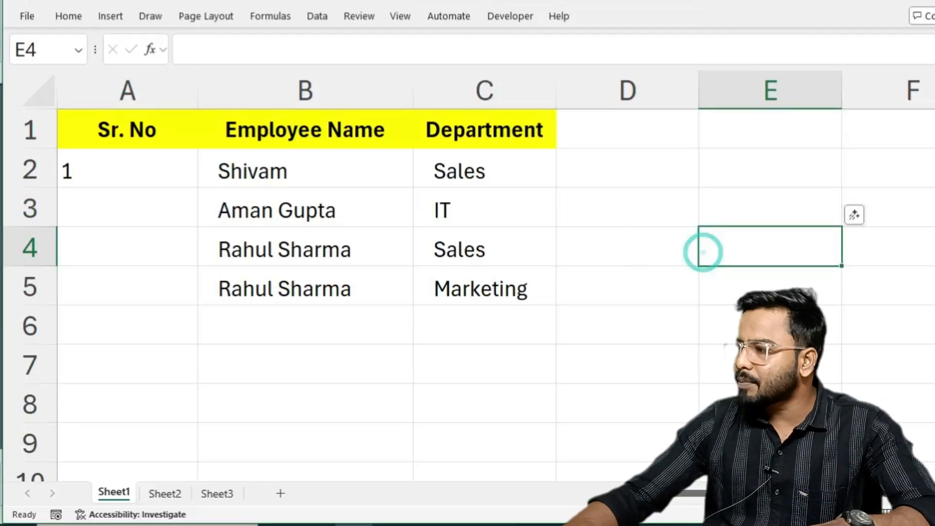
{"action": "type", "text": "=row"}
{"action": "key", "text": "Tab"}
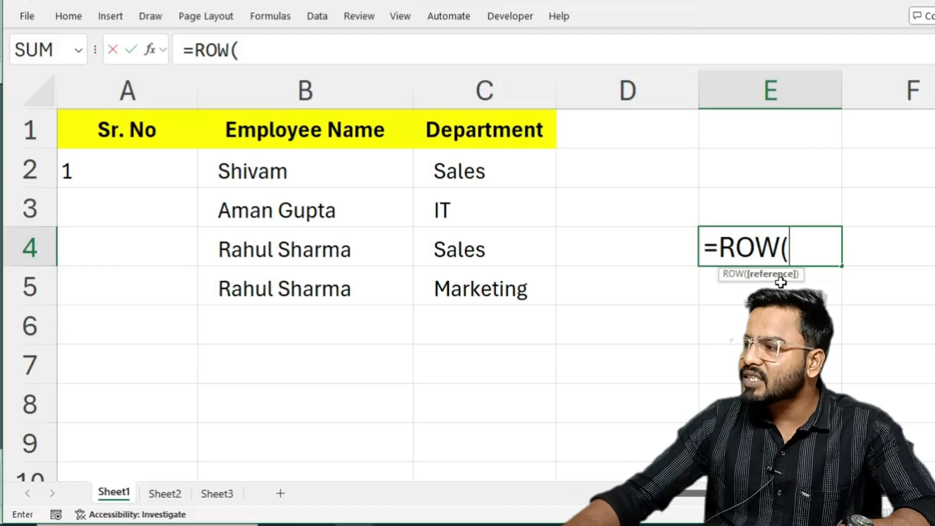
{"action": "left_click", "coordinate": [608, 134]}
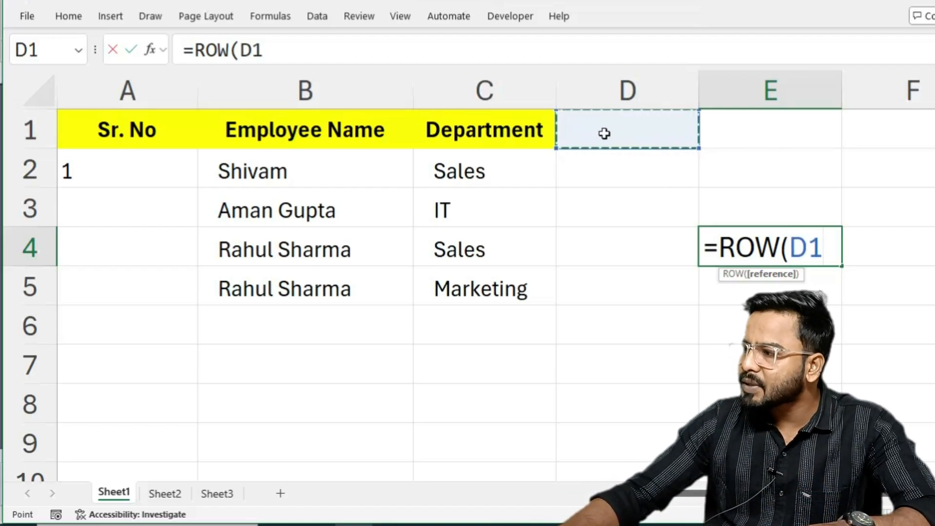
{"action": "key", "text": "Return"}
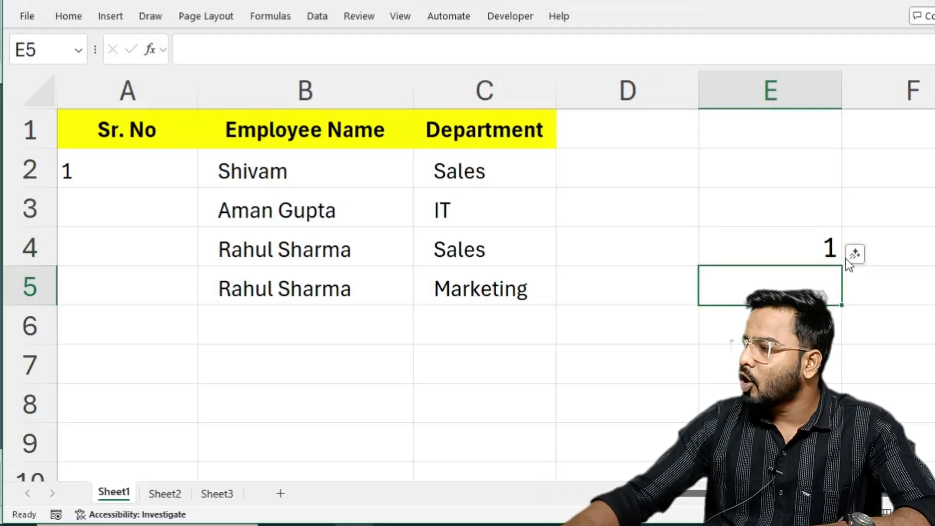
Change the reference in cell E4's formula so that it reads =ROW(D3).
{"action": "double_click", "coordinate": [827, 244]}
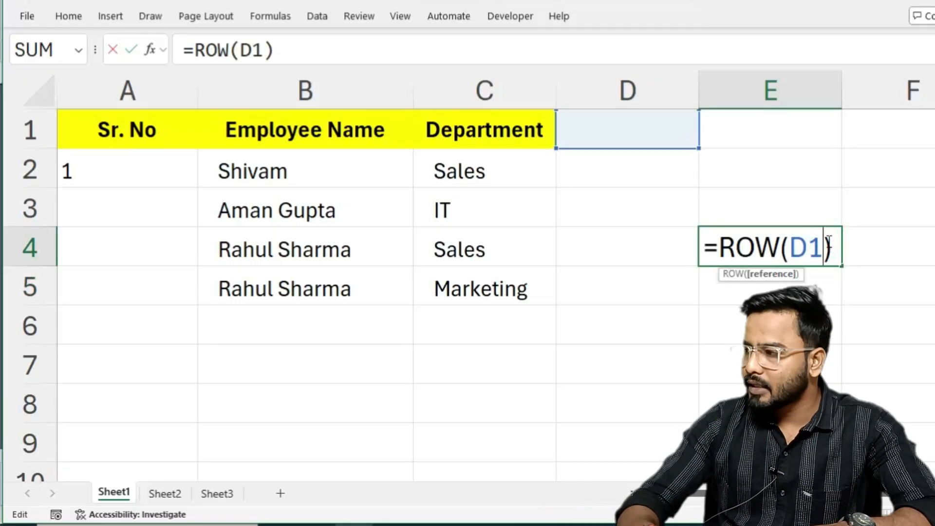
{"action": "key", "text": "BackSpace"}
{"action": "key", "text": "BackSpace"}
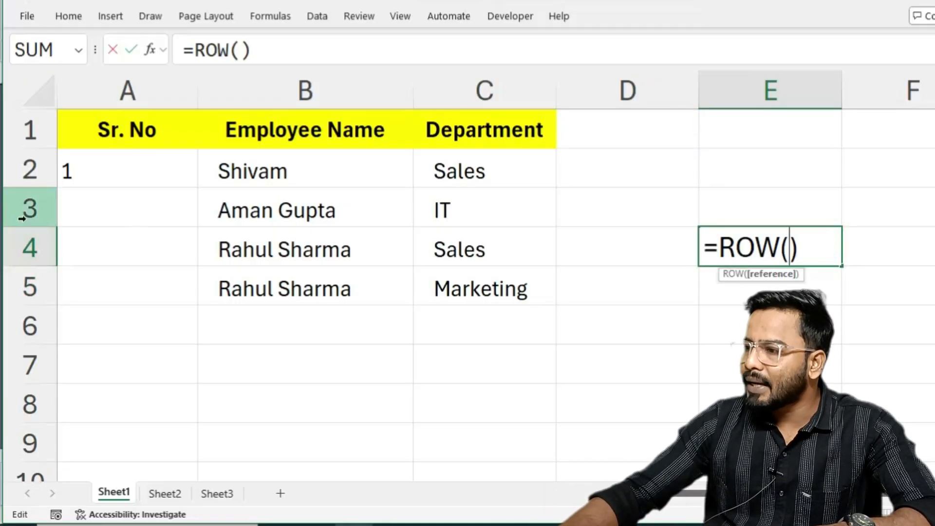
{"action": "left_click", "coordinate": [580, 206]}
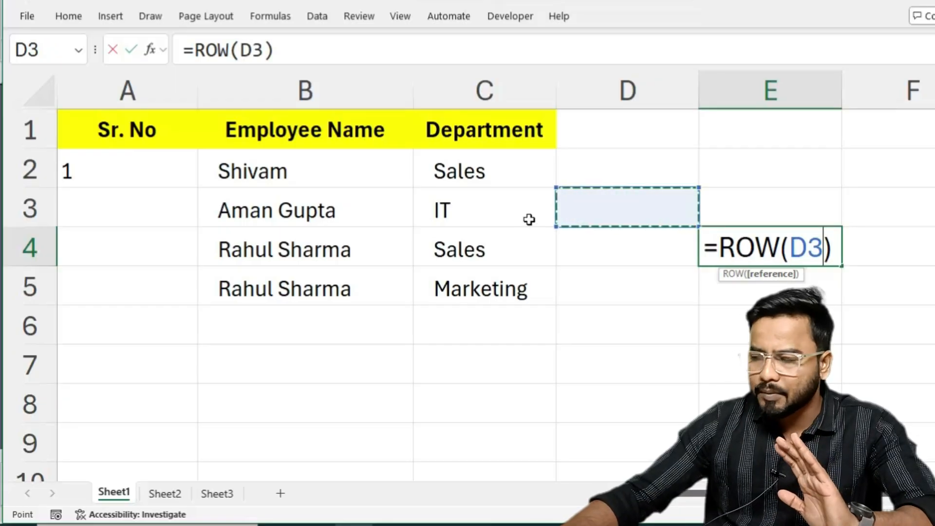
{"action": "key", "text": "Return"}
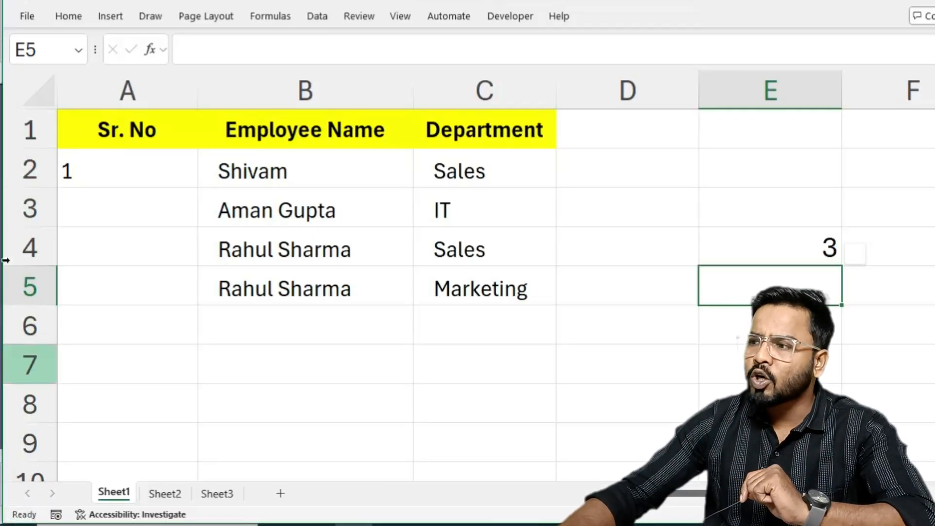
Fill the ROW formula from cell A2 down through A5 in the Sr. No column.
{"action": "left_click", "coordinate": [151, 170]}
{"action": "left_click_drag", "start_coordinate": [198, 188], "coordinate": [198, 292]}
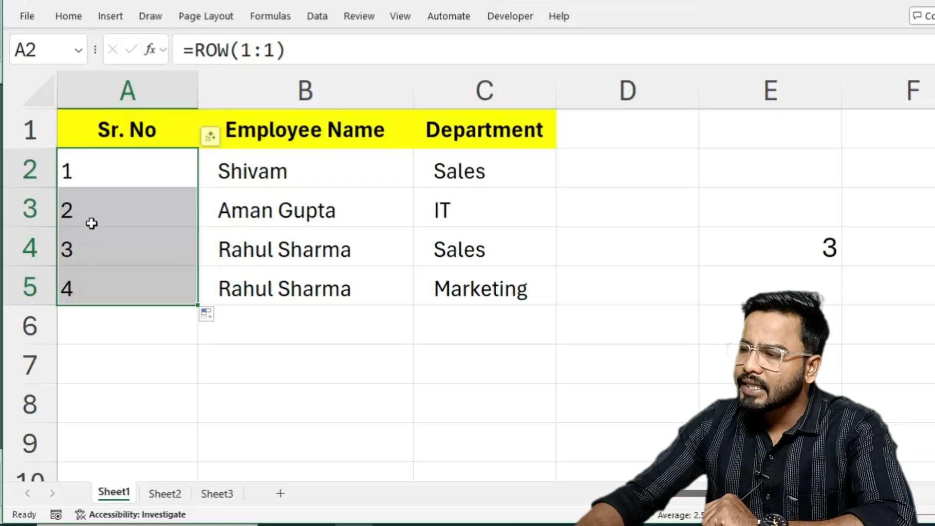
Change the formula in A2 to =ROW(5:5), referencing the whole fifth row.
{"action": "left_click", "coordinate": [125, 177]}
{"action": "double_click", "coordinate": [125, 176]}
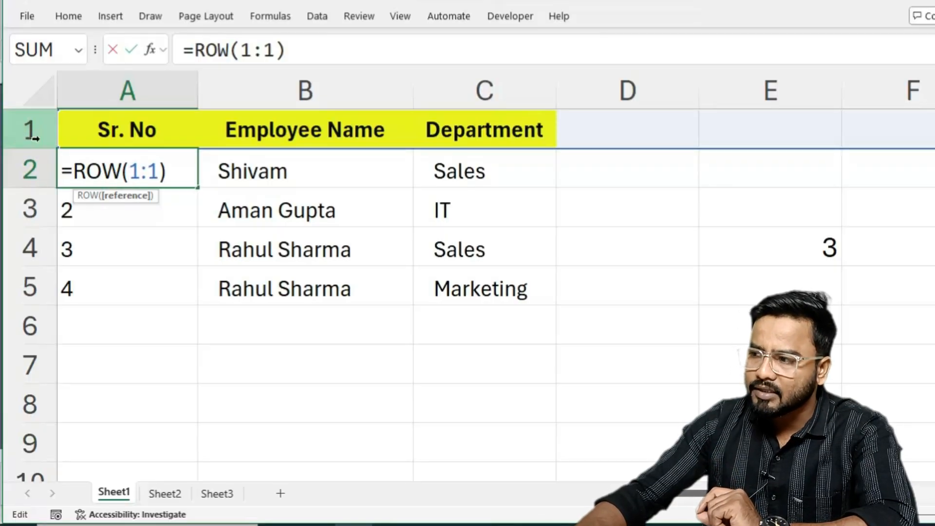
{"action": "left_click", "coordinate": [154, 171]}
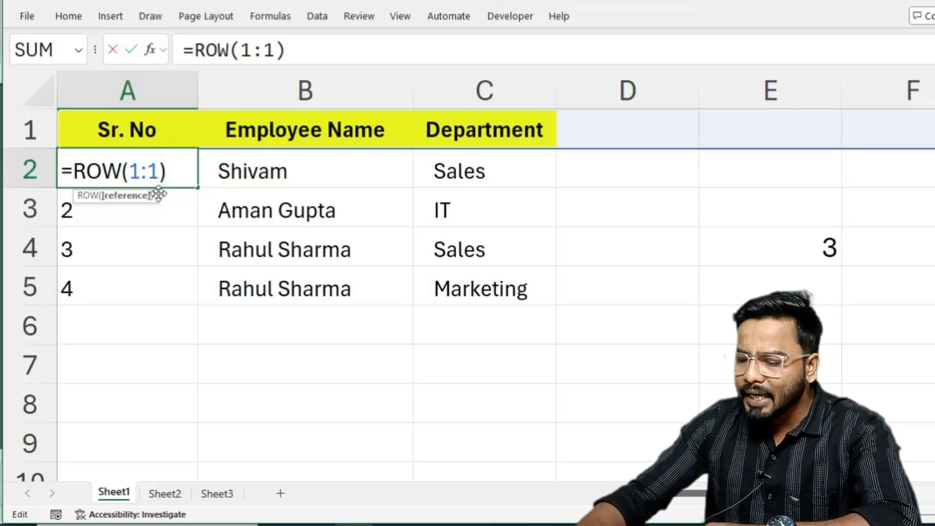
{"action": "key", "text": "BackSpace"}
{"action": "key", "text": "BackSpace"}
{"action": "key", "text": "BackSpace"}
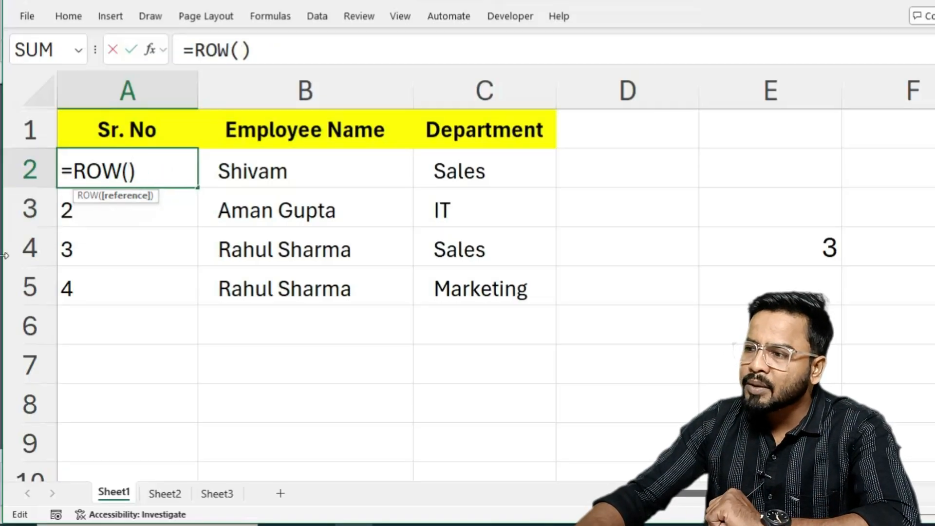
{"action": "left_click", "coordinate": [10, 298]}
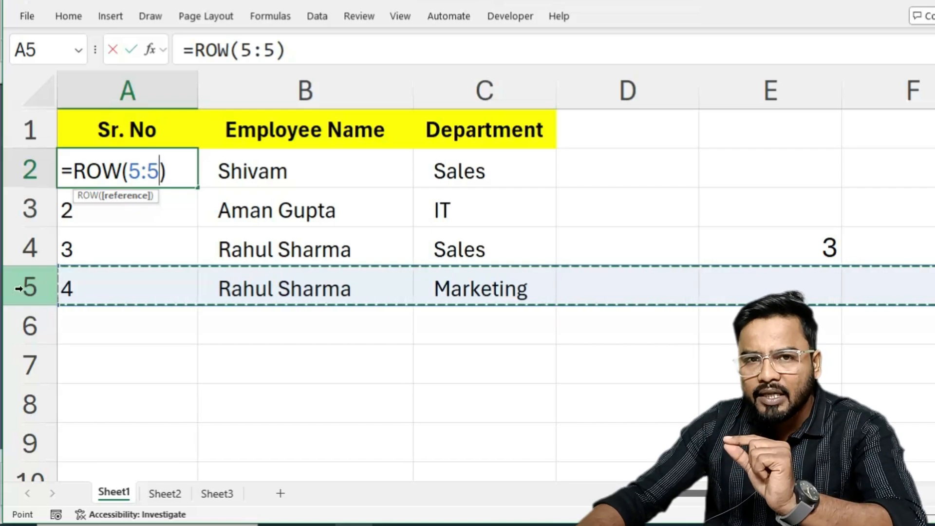
{"action": "key", "text": "Return"}
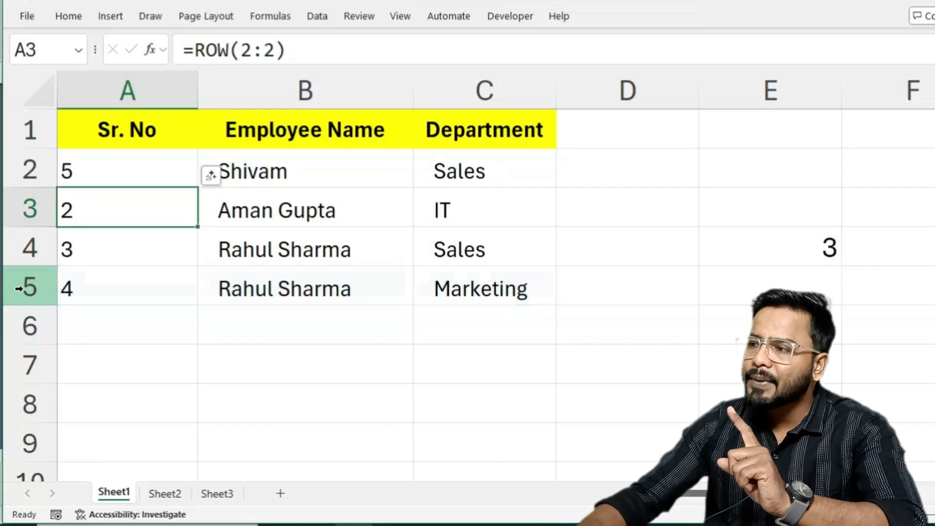
Try filling the A2 formula down through A5, and undo both the fill and the change of its row reference.
{"action": "left_click", "coordinate": [171, 185]}
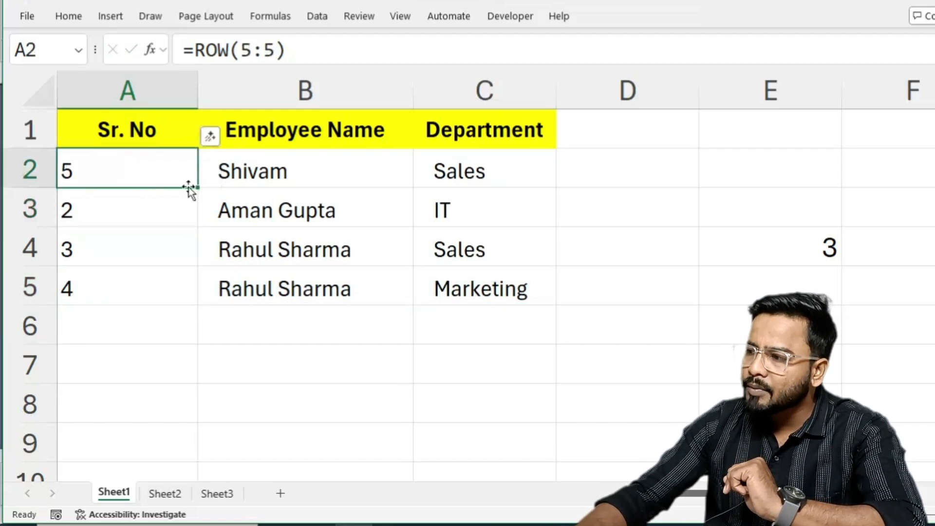
{"action": "left_click_drag", "start_coordinate": [197, 187], "coordinate": [180, 293]}
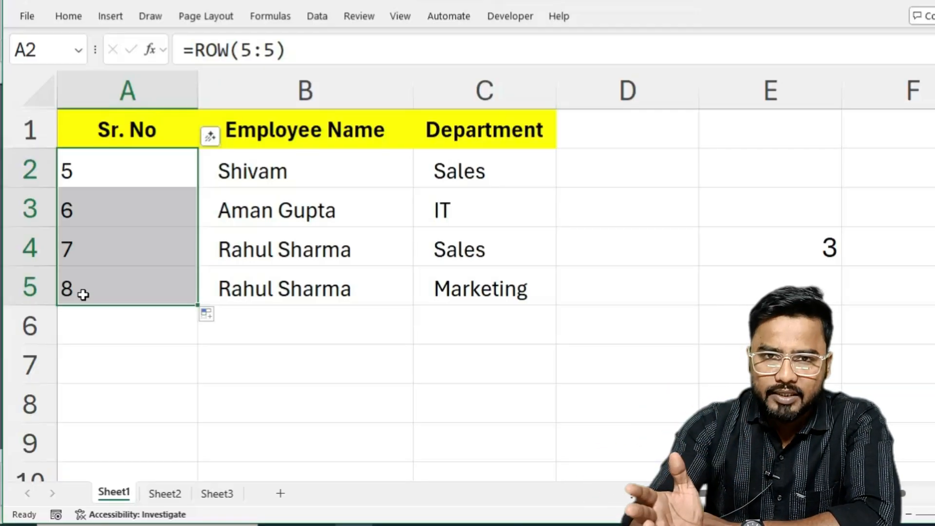
{"action": "key", "text": "ctrl+z"}
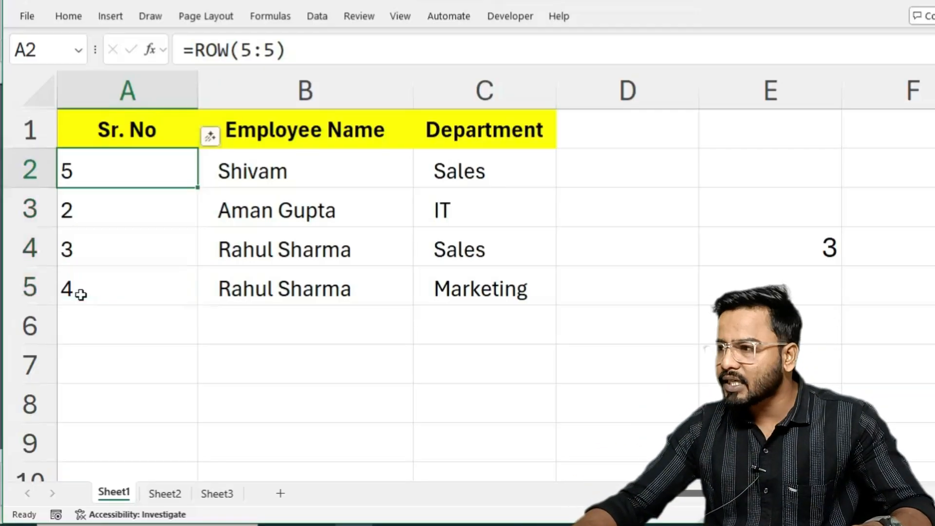
{"action": "key", "text": "ctrl+z"}
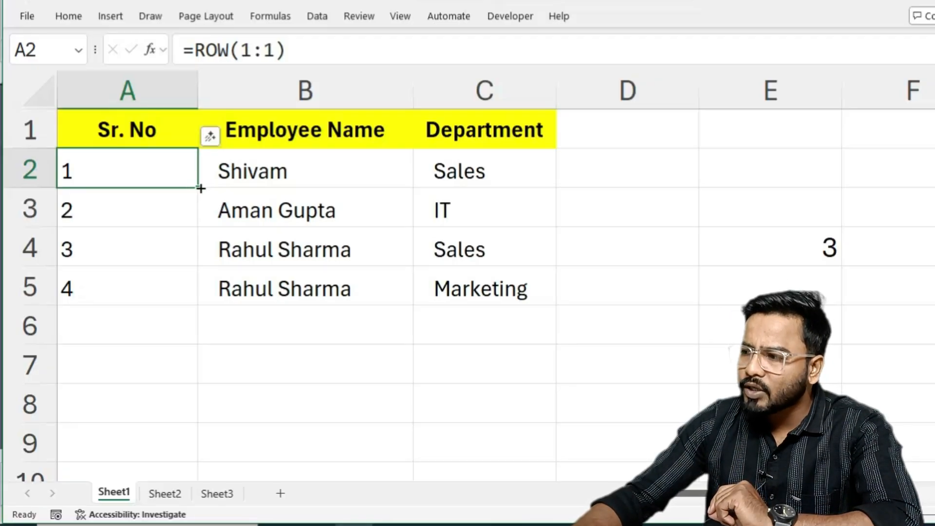
Fill the =ROW(1:1) formula from A2 down through A8 and check the formulas in A6, A7 and A8.
{"action": "left_click_drag", "start_coordinate": [198, 187], "coordinate": [164, 426]}
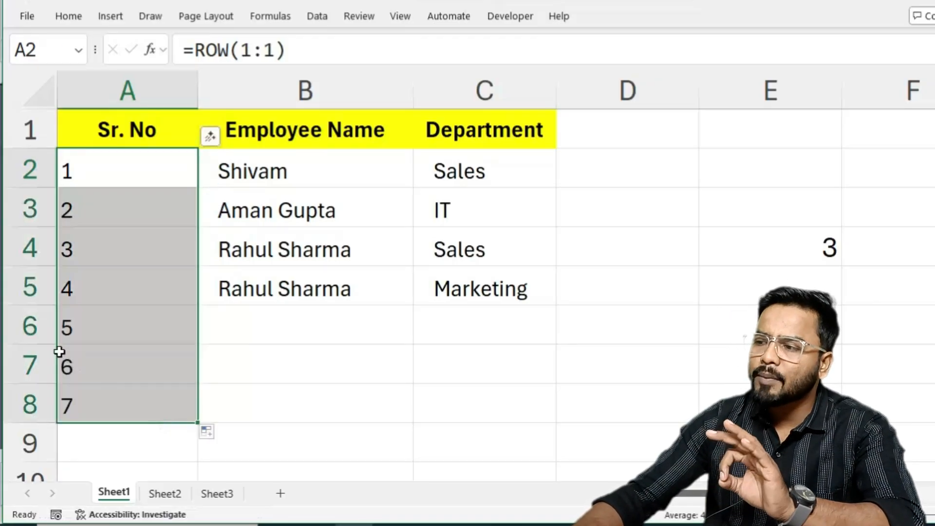
{"action": "left_click", "coordinate": [109, 331]}
{"action": "left_click", "coordinate": [97, 370]}
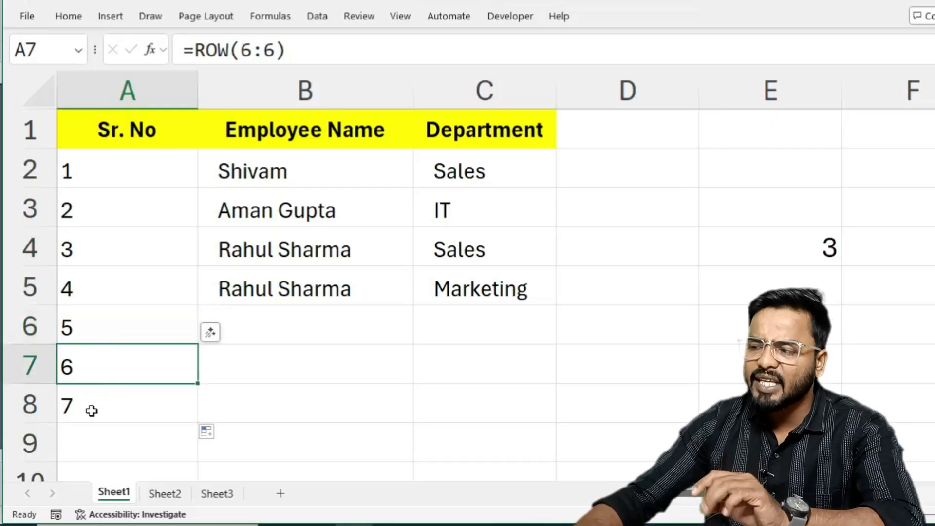
{"action": "left_click", "coordinate": [119, 409]}
Compare the empty Employee Name cells B6:B8 with the Sr. No cells A6:A8 beside them.
{"action": "left_click_drag", "start_coordinate": [272, 328], "coordinate": [263, 402]}
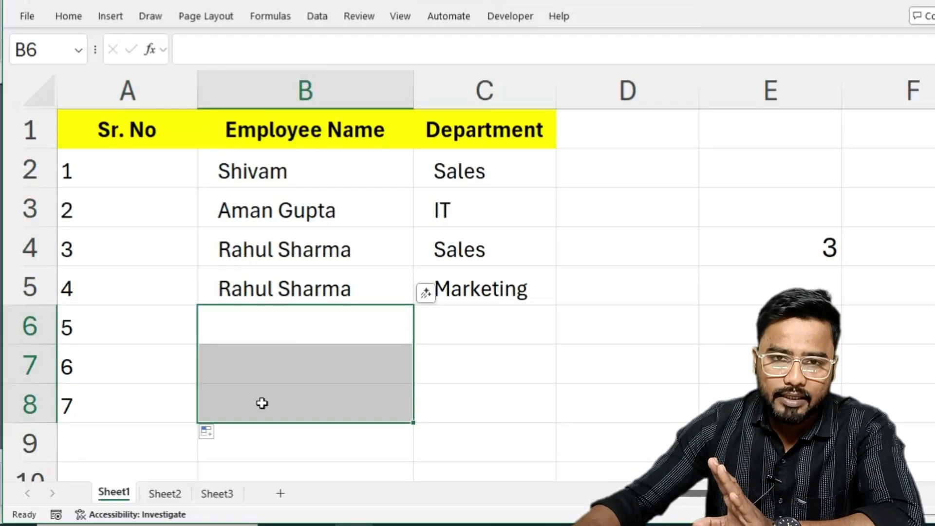
{"action": "left_click", "coordinate": [245, 323]}
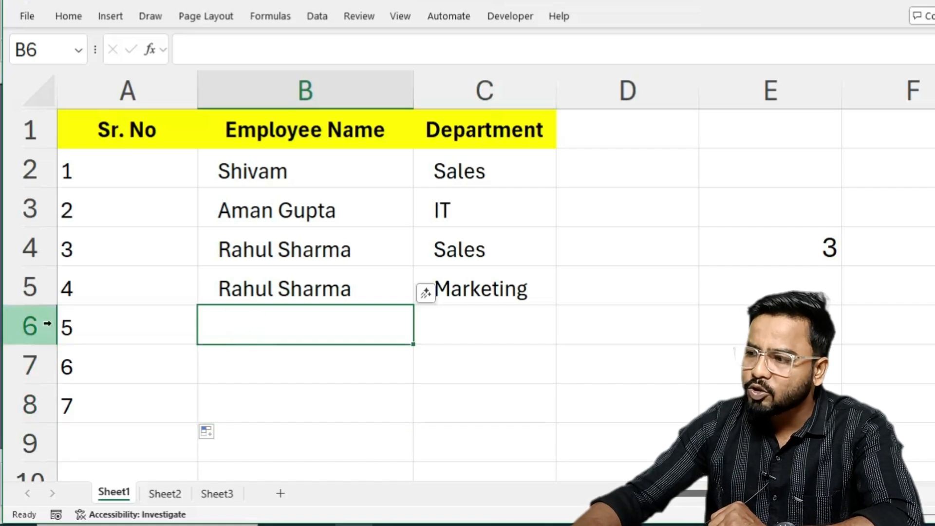
{"action": "left_click", "coordinate": [89, 331]}
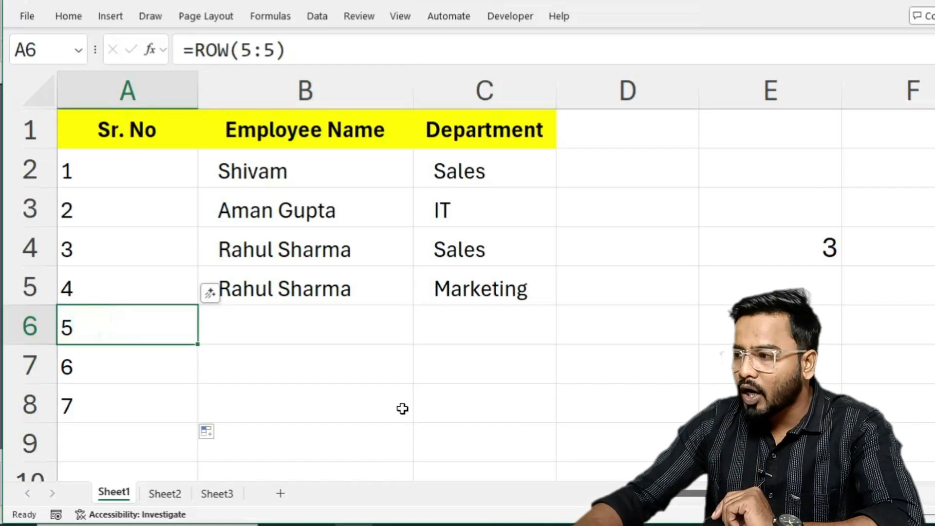
{"action": "left_click", "coordinate": [272, 325]}
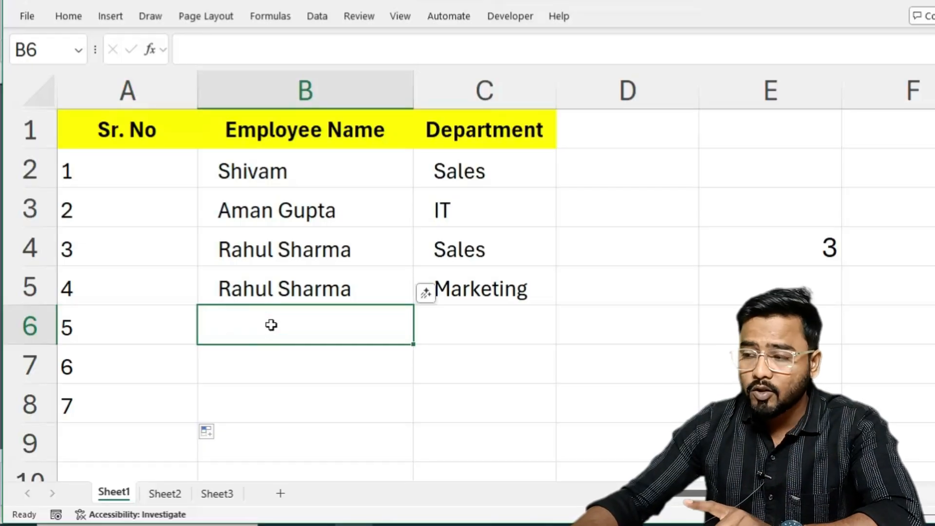
{"action": "left_click", "coordinate": [93, 329]}
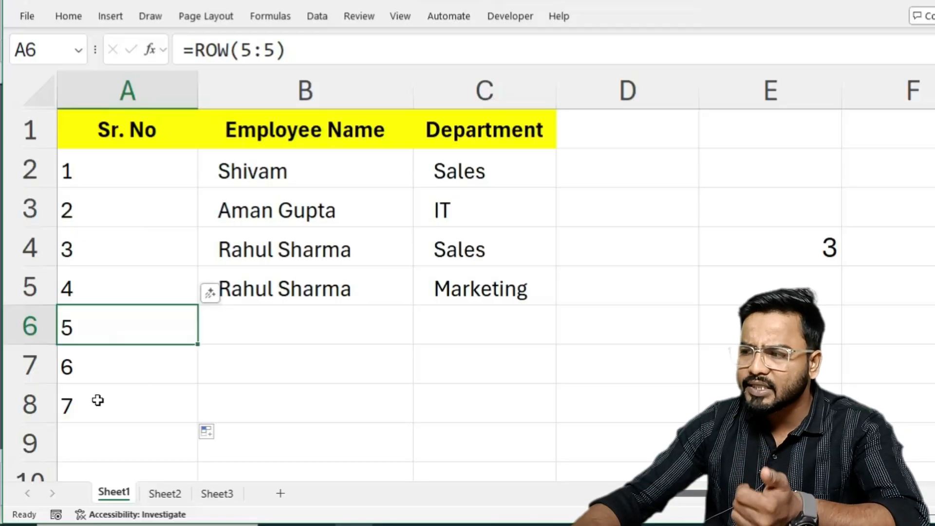
{"action": "left_click", "coordinate": [296, 326]}
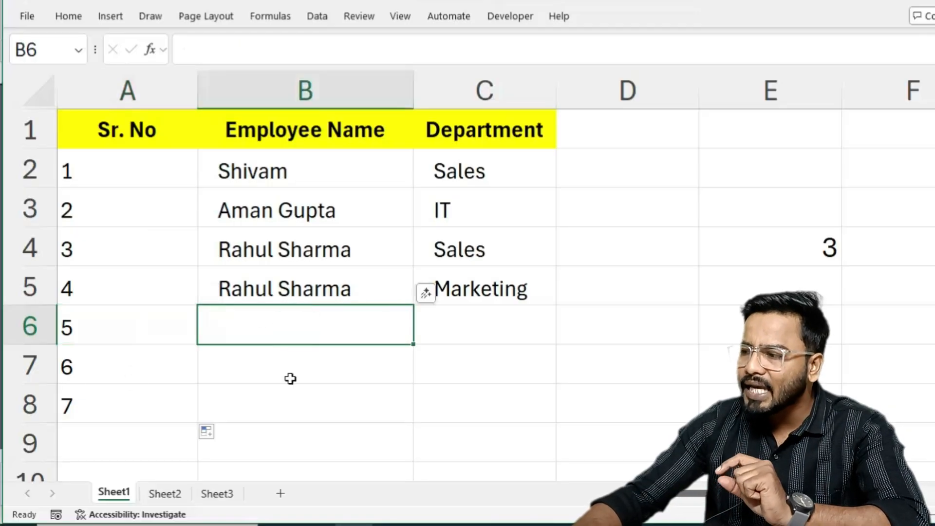
{"action": "left_click", "coordinate": [291, 378]}
{"action": "left_click", "coordinate": [280, 414]}
{"action": "left_click_drag", "start_coordinate": [280, 326], "coordinate": [254, 407]}
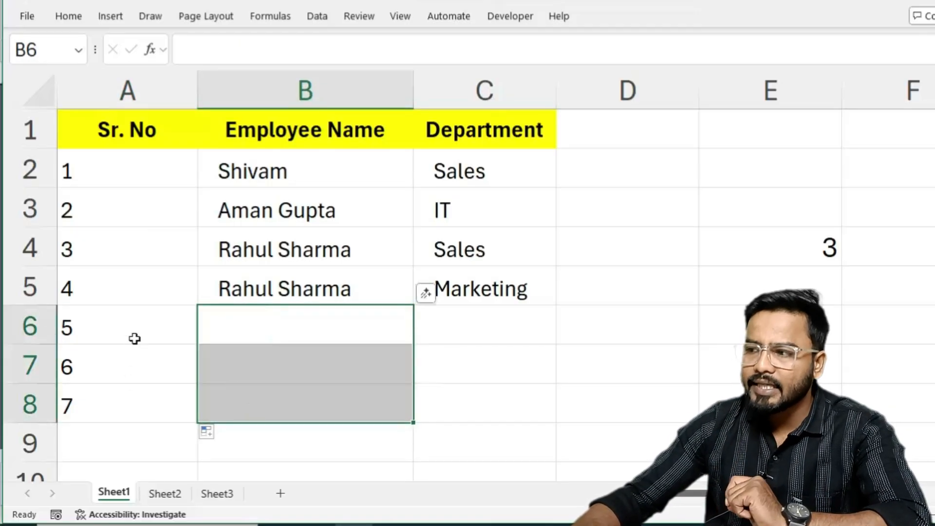
{"action": "left_click_drag", "start_coordinate": [132, 338], "coordinate": [119, 412]}
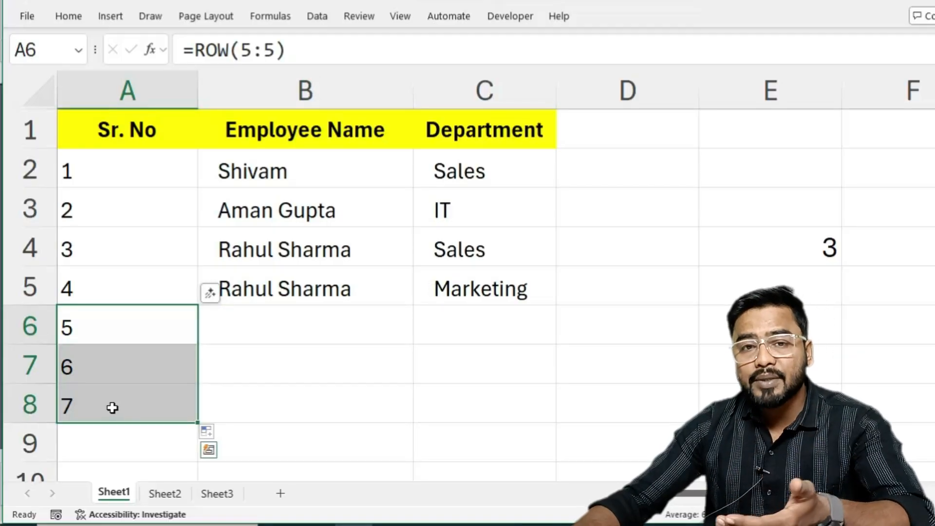
Clear the contents of A2:A8 in the Sr. No column.
{"action": "left_click_drag", "start_coordinate": [119, 161], "coordinate": [122, 410]}
{"action": "key", "text": "Delete"}
Begin an IF formula in A2 that tests whether B2 is empty and returns a blank if so: =IF(B2="","",.
{"action": "left_click", "coordinate": [113, 166]}
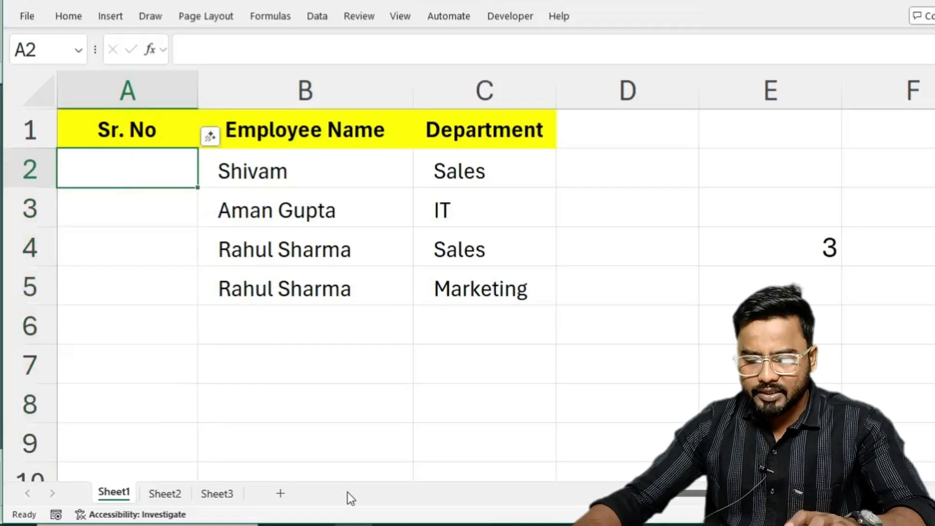
{"action": "type", "text": "="}
{"action": "scroll", "coordinate": [439, 443], "scroll_direction": "up", "scroll_amount": 2}
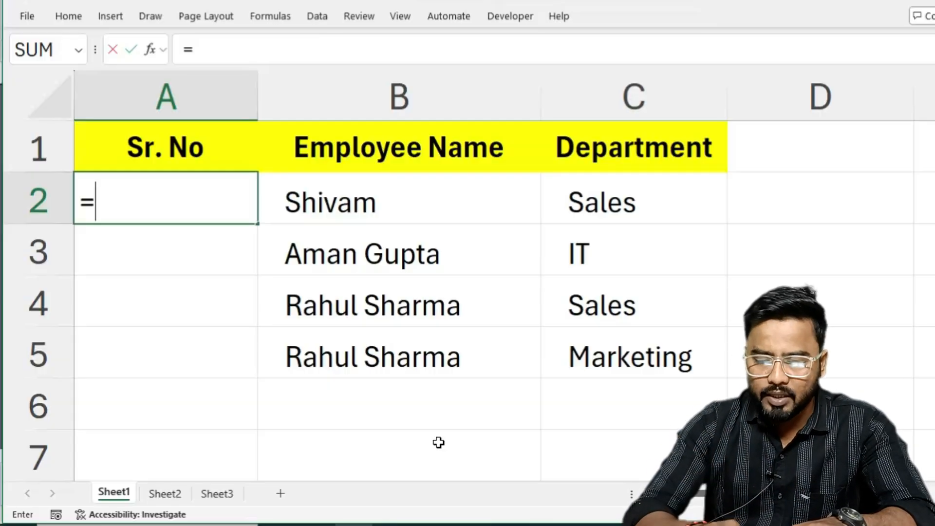
{"action": "type", "text": "if"}
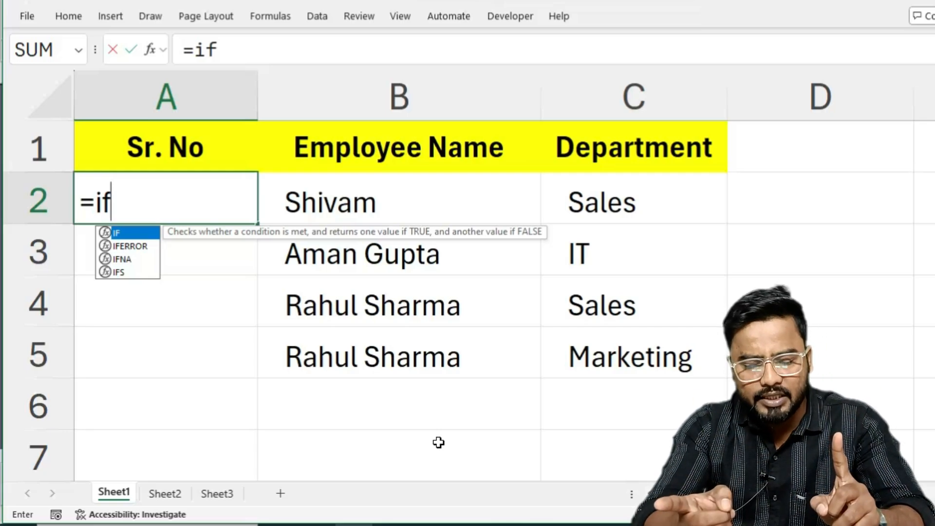
{"action": "key", "text": "Tab"}
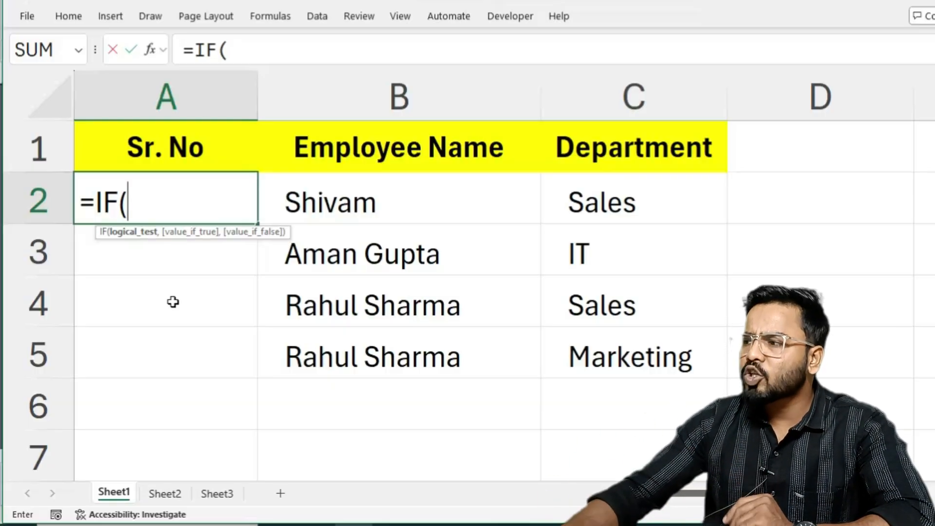
{"action": "left_click", "coordinate": [415, 199]}
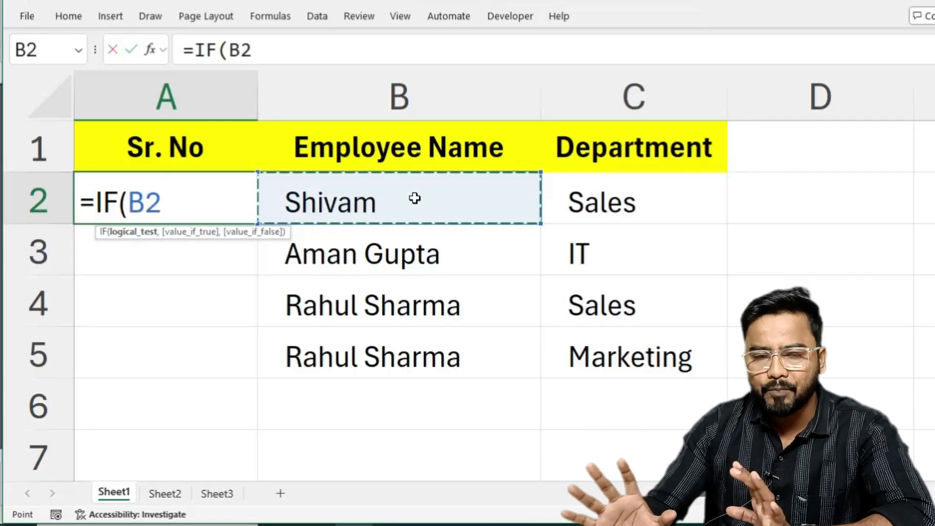
{"action": "type", "text": "="}
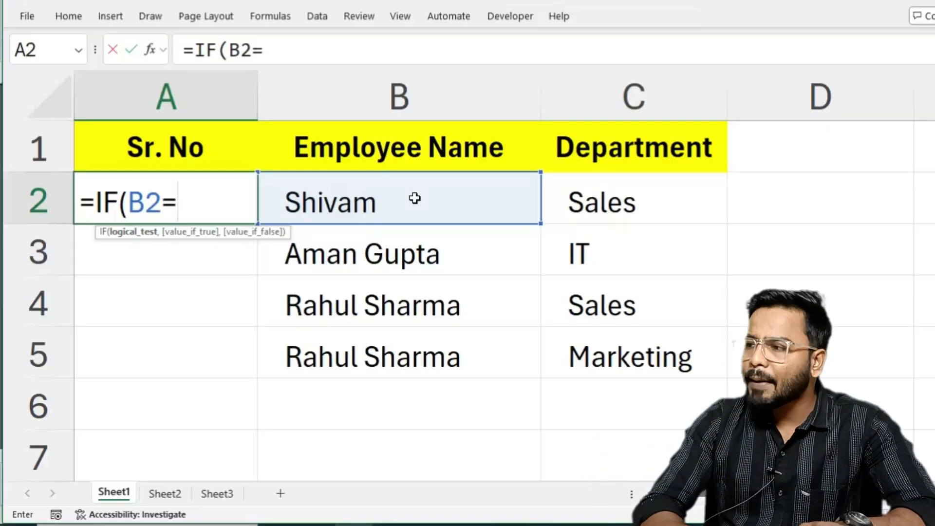
{"action": "type", "text": "\"\""}
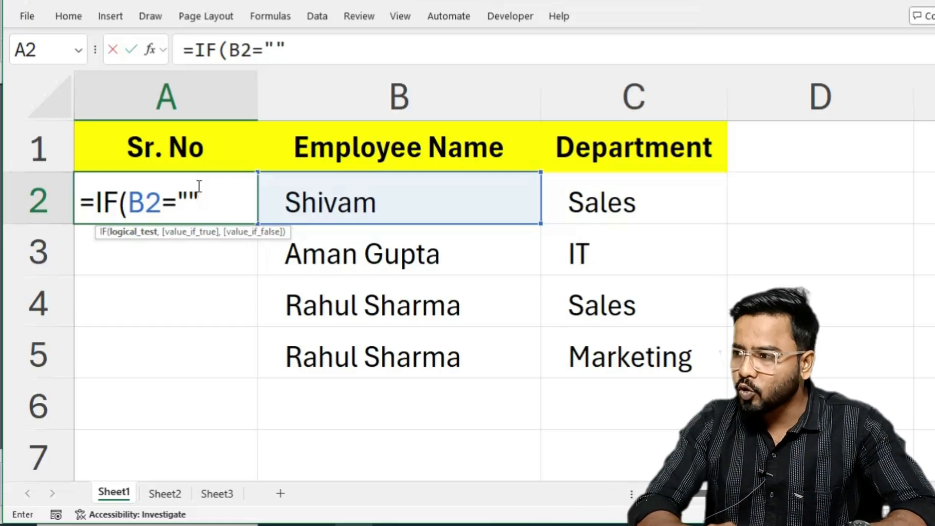
{"action": "type", "text": ","}
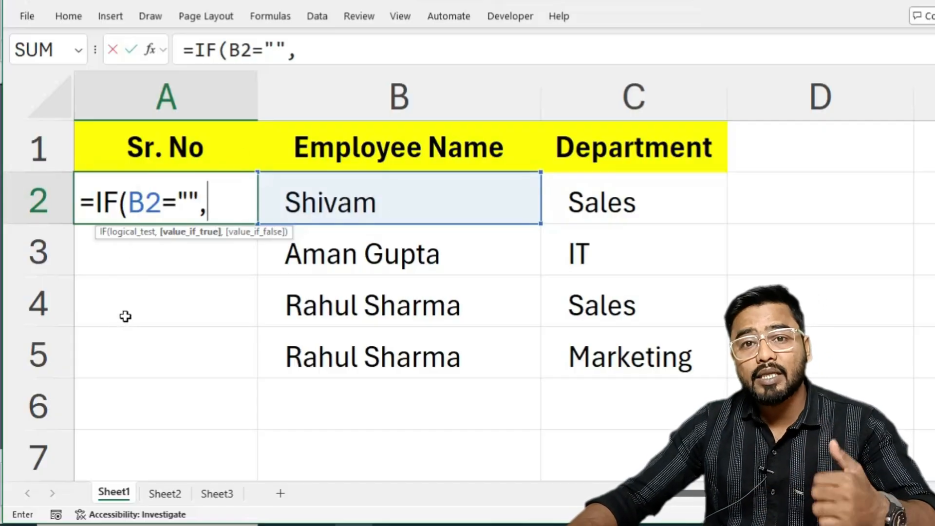
{"action": "type", "text": "\"\""}
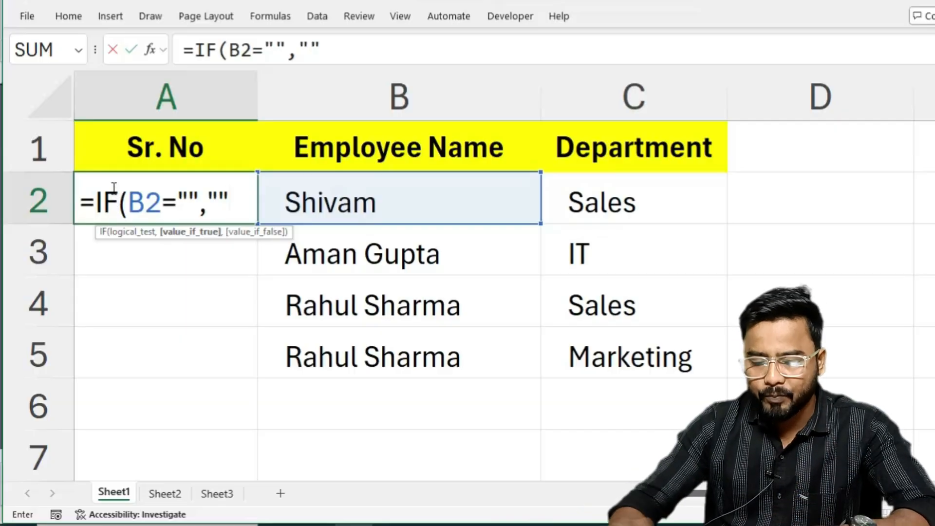
{"action": "type", "text": ","}
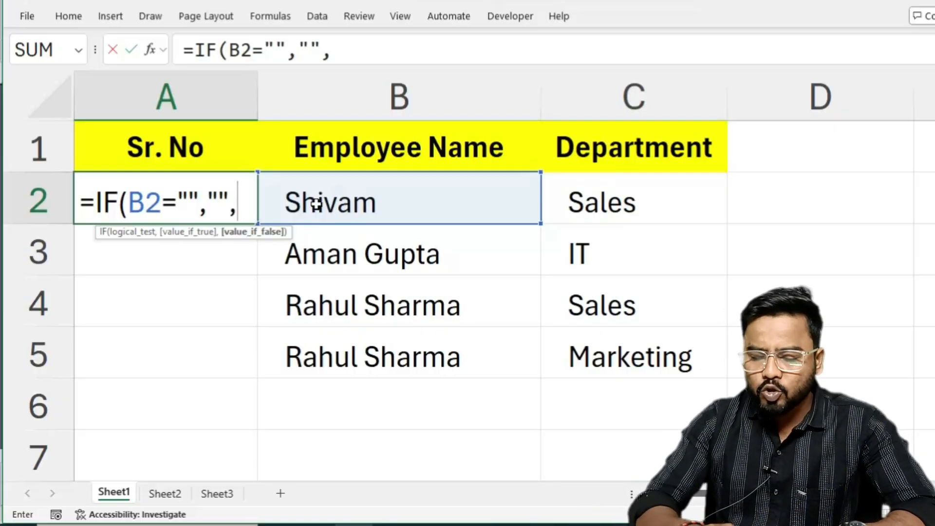
Complete the A2 formula with ROW(1:1) as the value if false and enter it as =IF(B2="","",ROW(1:1)).
{"action": "type", "text": "row"}
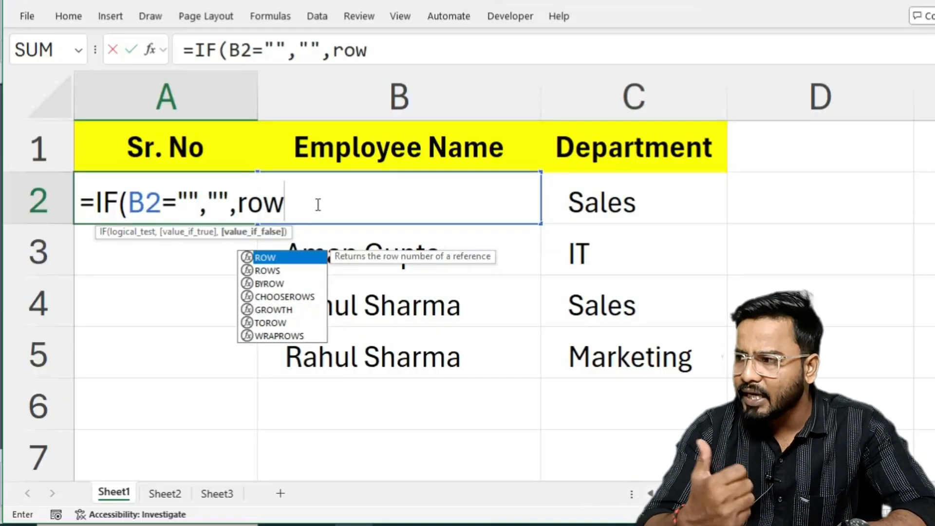
{"action": "key", "text": "Tab"}
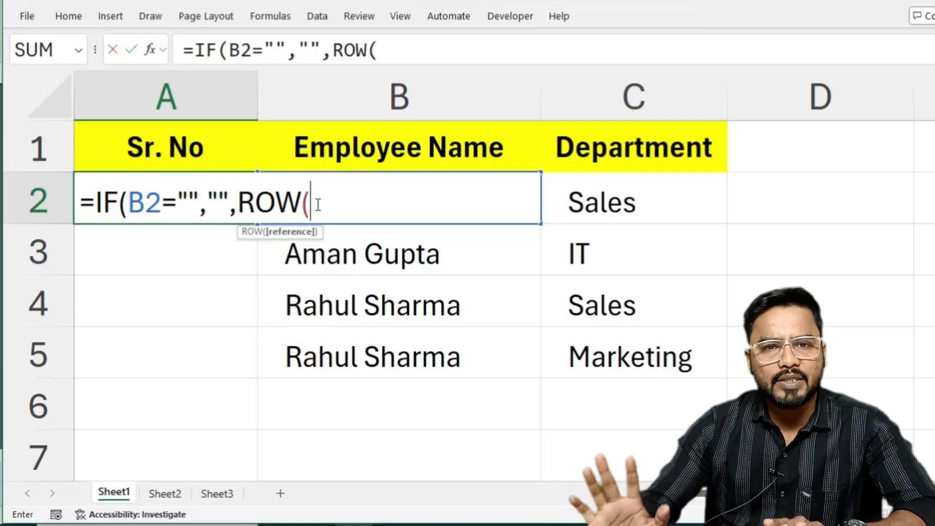
{"action": "left_click", "coordinate": [38, 147]}
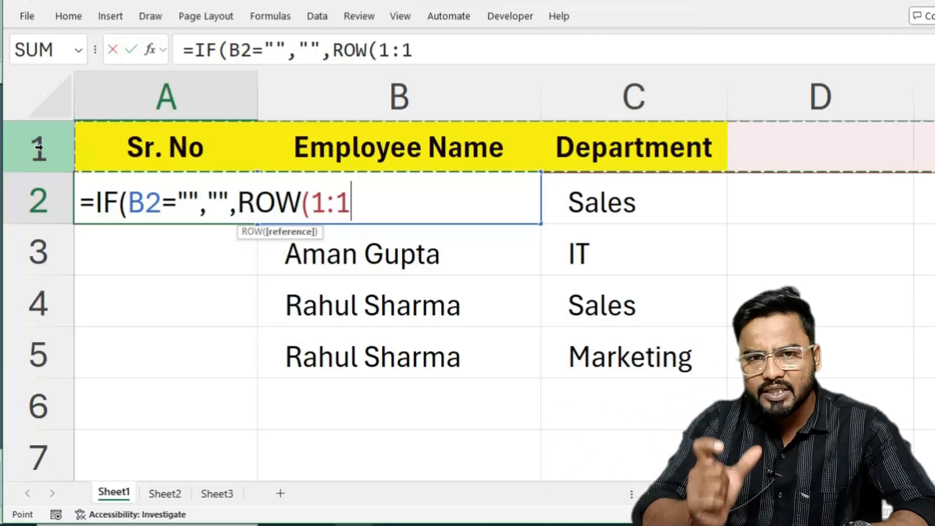
{"action": "type", "text": ")"}
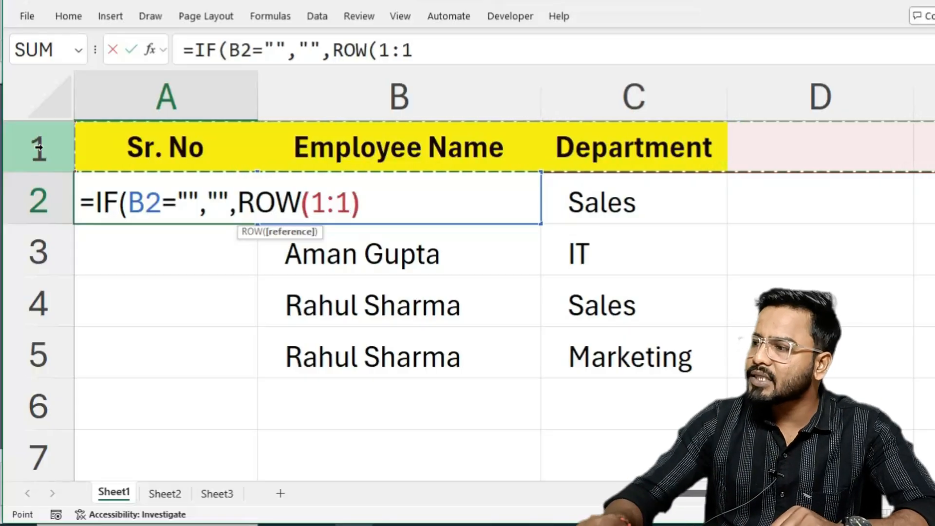
{"action": "key", "text": "Return"}
{"action": "key", "text": "Return"}
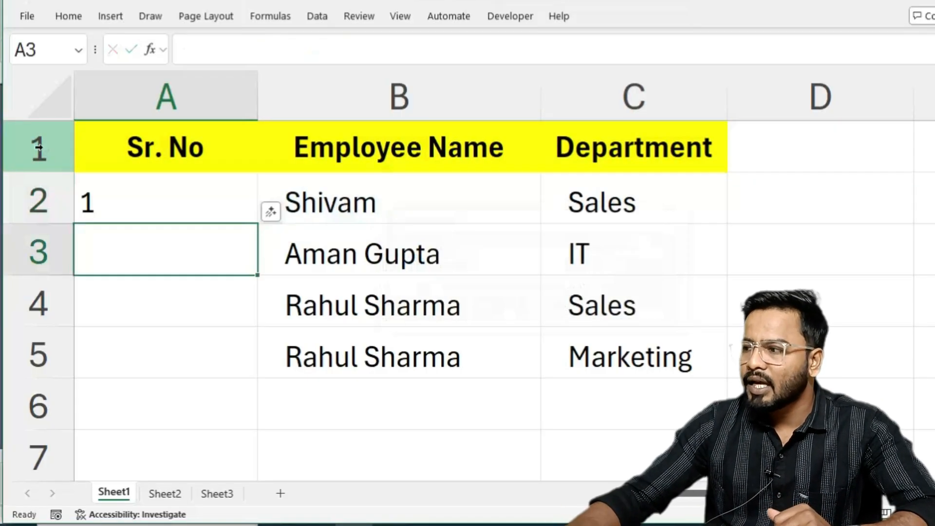
Clear the employee name in B2 and re-enter it to test the serial number formula in A2.
{"action": "left_click", "coordinate": [343, 203]}
{"action": "key", "text": "Delete"}
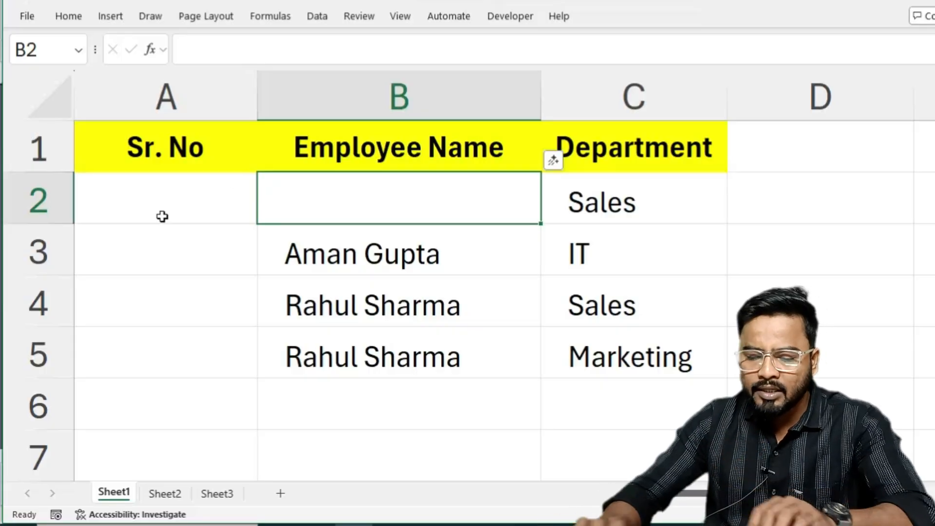
{"action": "type", "text": "Si"}
{"action": "key", "text": "BackSpace"}
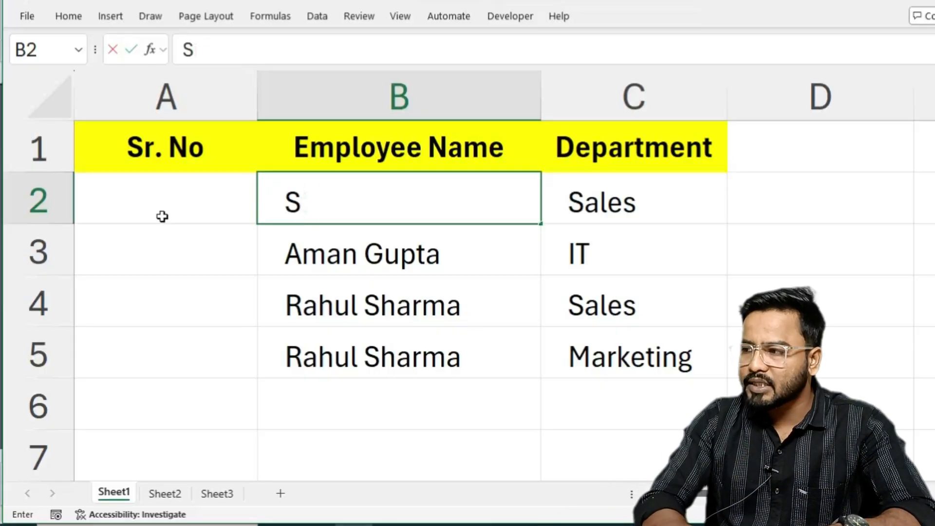
{"action": "type", "text": "hivam"}
{"action": "key", "text": "Return"}
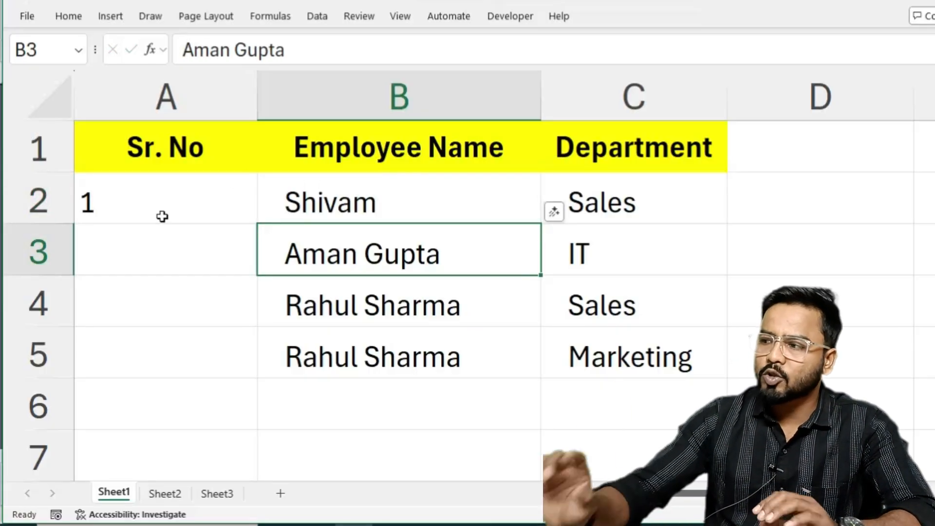
Fill the serial number formula from A2 down the Sr. No column through A16.
{"action": "left_click", "coordinate": [171, 188]}
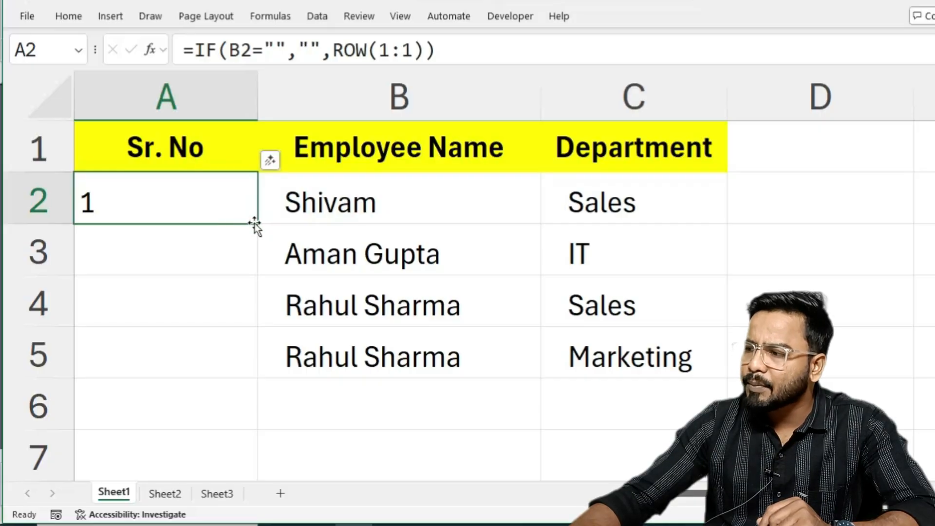
{"action": "left_click_drag", "start_coordinate": [255, 223], "coordinate": [255, 414]}
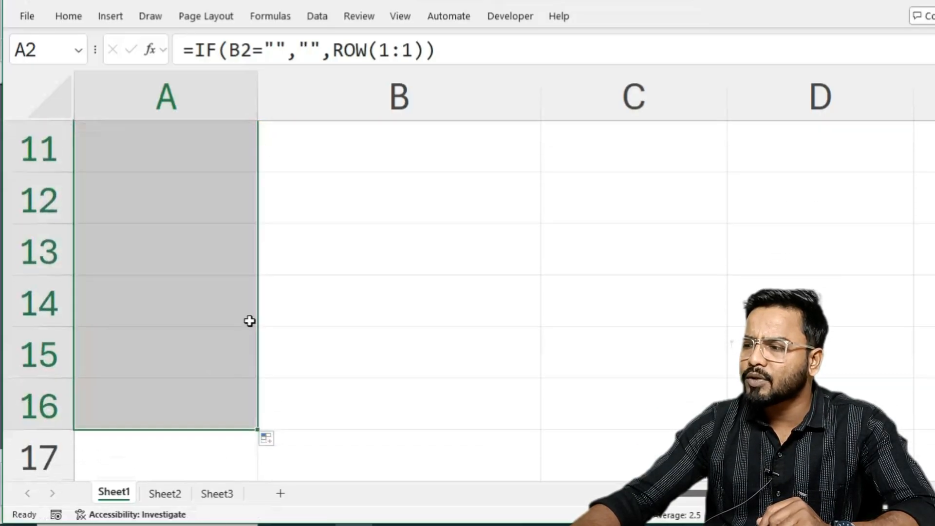
{"action": "scroll", "coordinate": [273, 322], "scroll_direction": "up", "scroll_amount": 4}
Enter a new employee's first name in B6, the first empty Employee Name cell.
{"action": "left_click", "coordinate": [345, 414]}
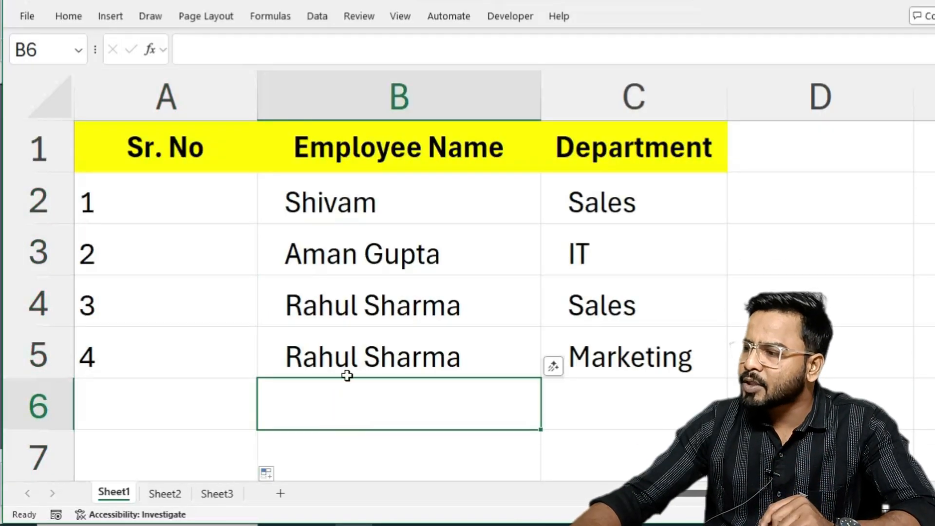
{"action": "left_click", "coordinate": [299, 393]}
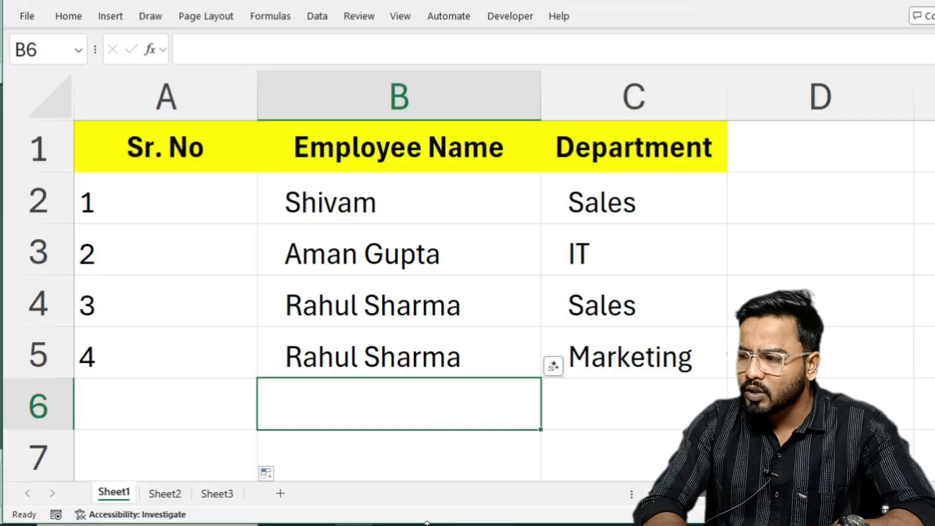
{"action": "type", "text": "S"}
{"action": "key", "text": "BackSpace"}
{"action": "key", "text": "BackSpace"}
{"action": "type", "text": "V"}
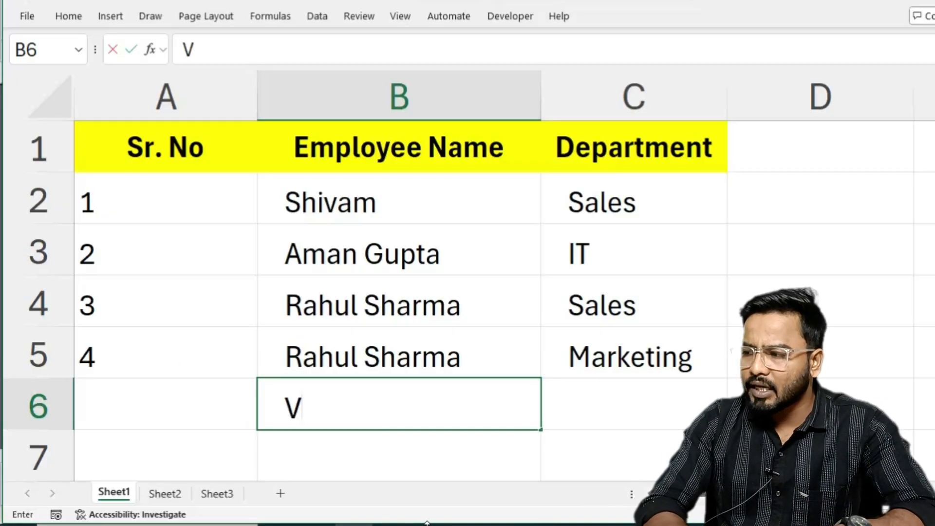
{"action": "type", "text": "edant"}
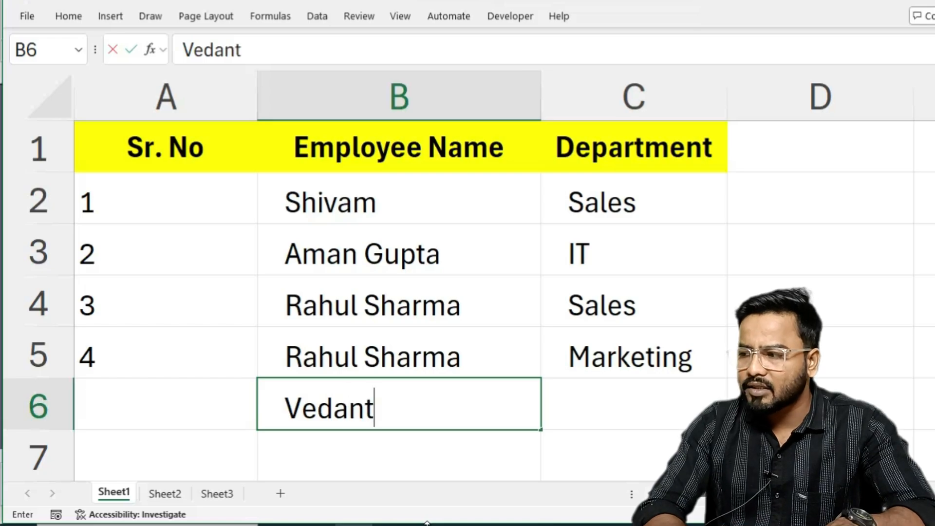
{"action": "key", "text": "Tab"}
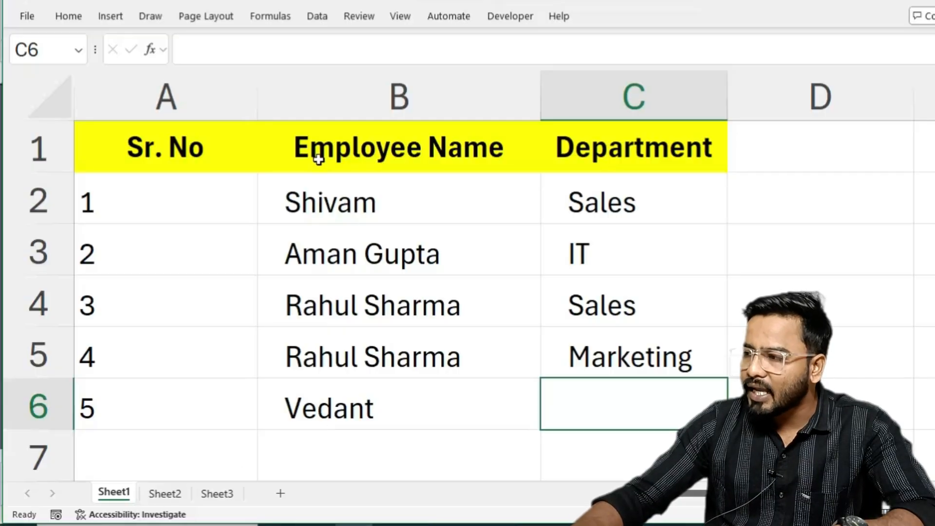
{"action": "left_click", "coordinate": [349, 200]}
{"action": "left_click", "coordinate": [160, 217]}
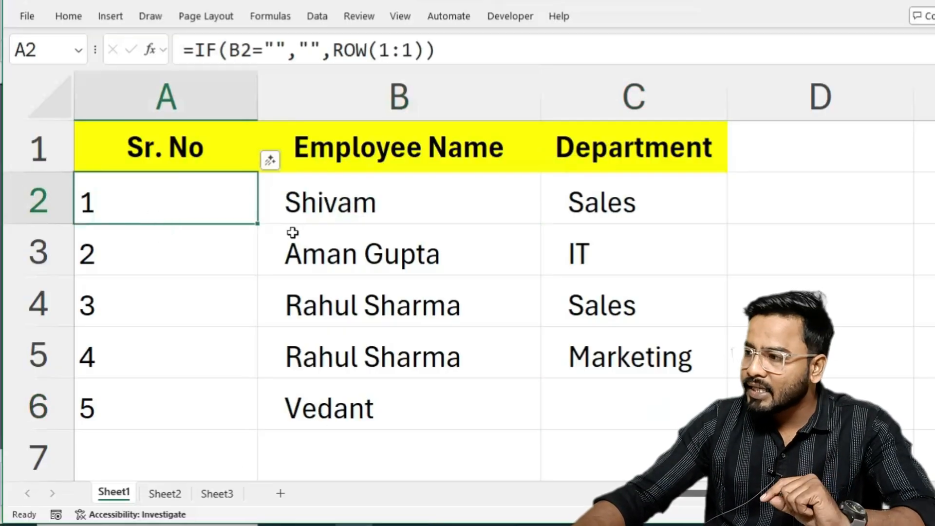
{"action": "left_click", "coordinate": [346, 193]}
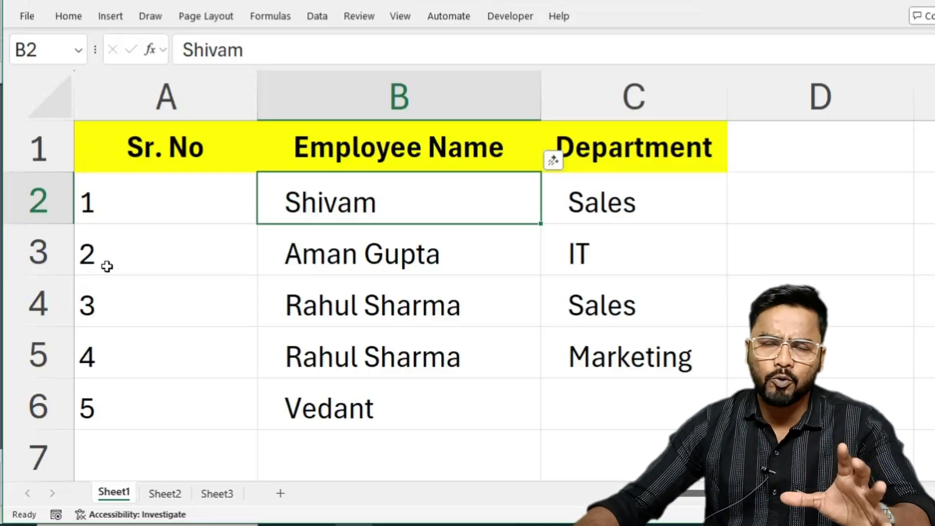
On Sheet2, clear the Employee IDs in A2:A7 and the employee entries in B6:C7.
{"action": "left_click", "coordinate": [165, 494]}
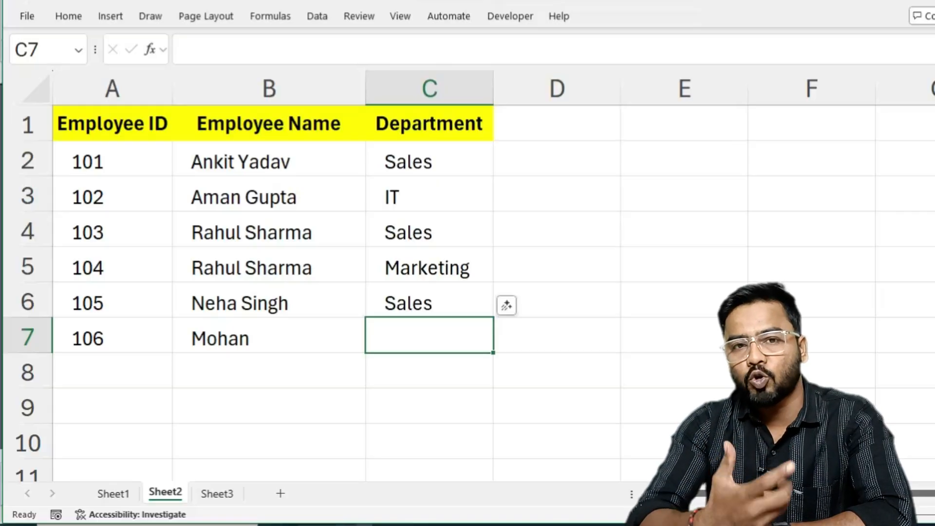
{"action": "scroll", "coordinate": [195, 396], "scroll_direction": "up", "scroll_amount": 3, "text": "ctrl"}
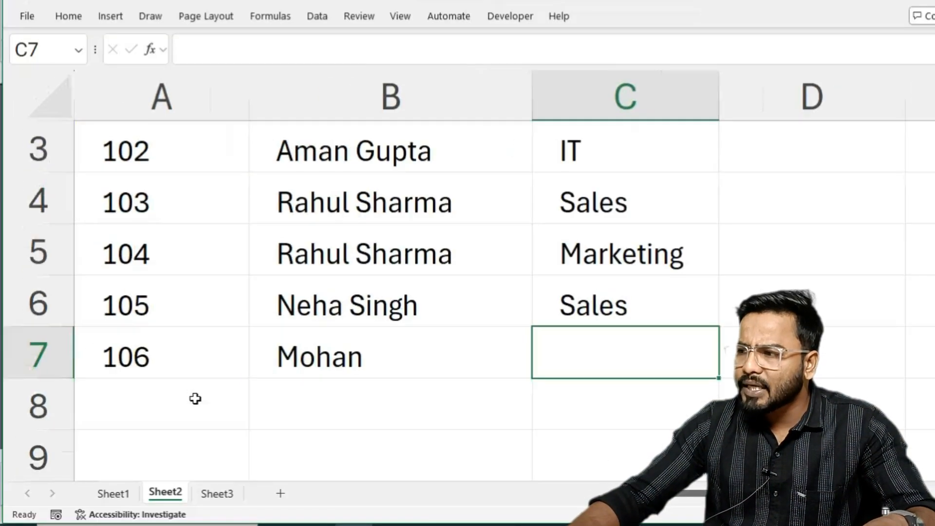
{"action": "scroll", "coordinate": [195, 397], "scroll_direction": "up", "scroll_amount": 1}
{"action": "left_click_drag", "start_coordinate": [179, 205], "coordinate": [142, 460]}
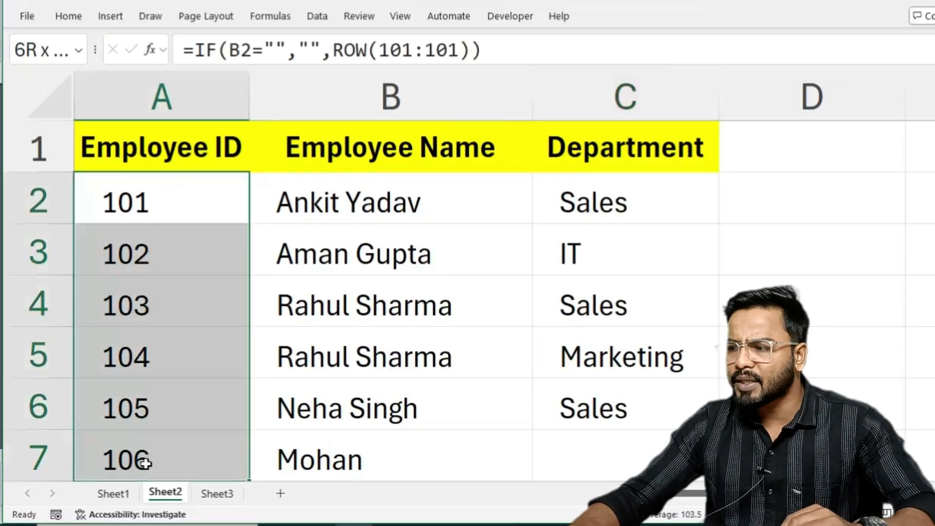
{"action": "key", "text": "Delete"}
{"action": "left_click_drag", "start_coordinate": [290, 399], "coordinate": [608, 453]}
{"action": "key", "text": "Delete"}
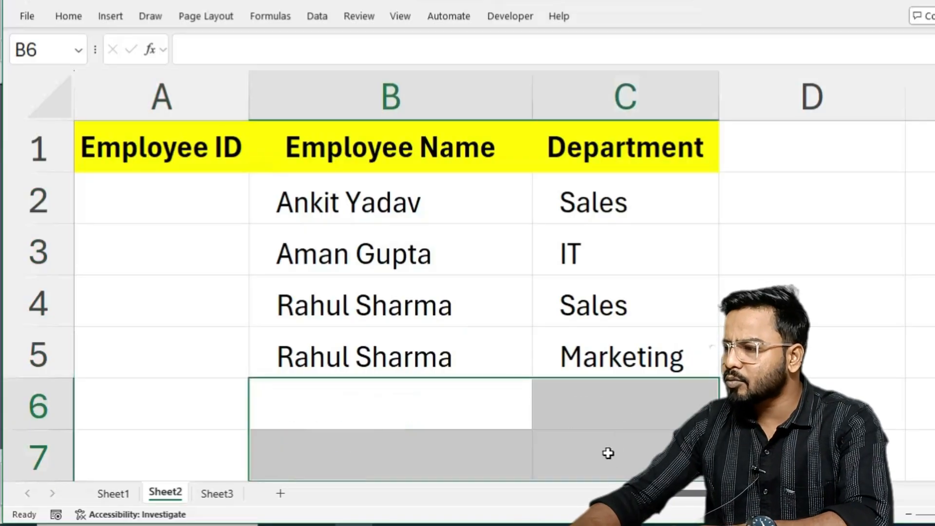
Begin an IF formula in A2 that returns a blank when the name in B2 is empty: =IF(B2="","".
{"action": "left_click", "coordinate": [195, 202]}
{"action": "type", "text": "=if"}
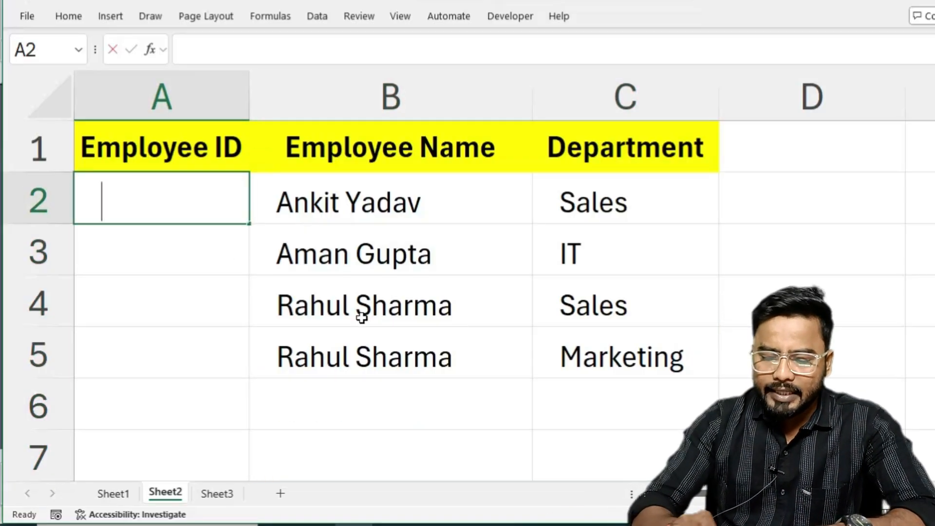
{"action": "key", "text": "Tab"}
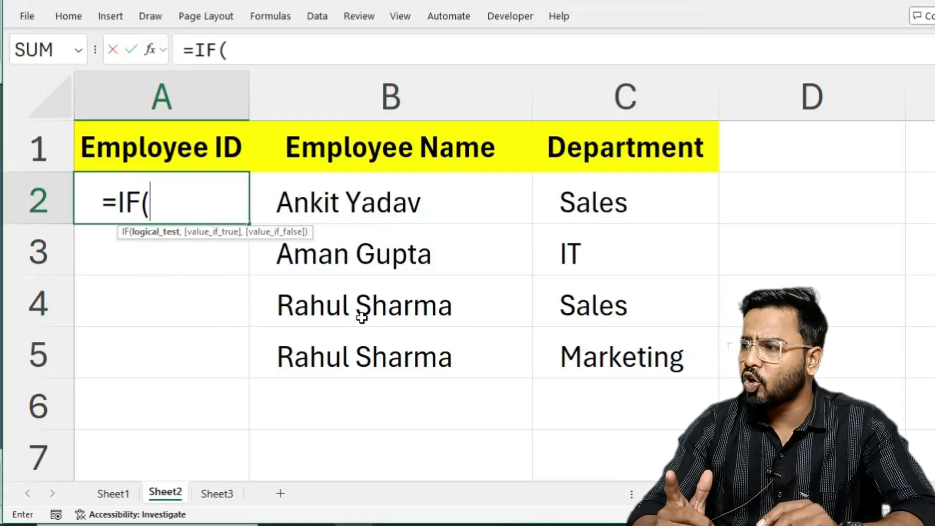
{"action": "left_click", "coordinate": [346, 201]}
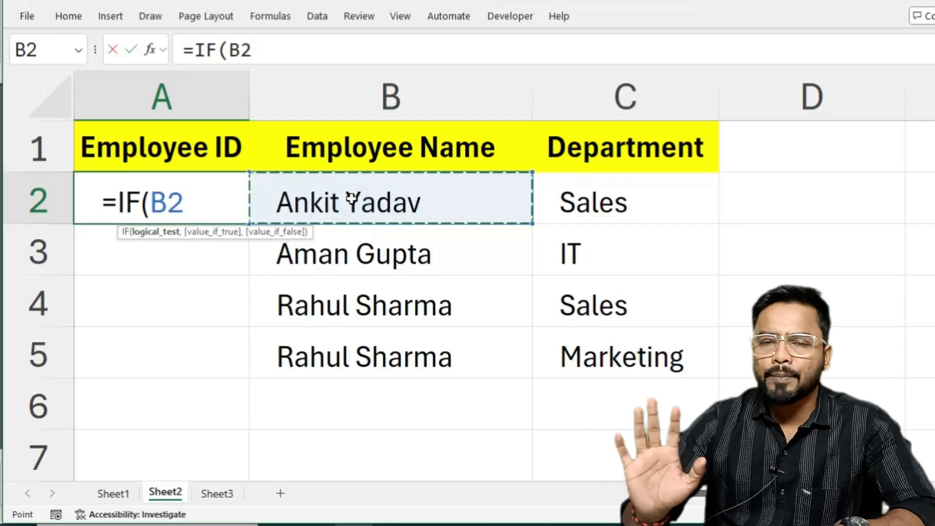
{"action": "type", "text": "=\"\""}
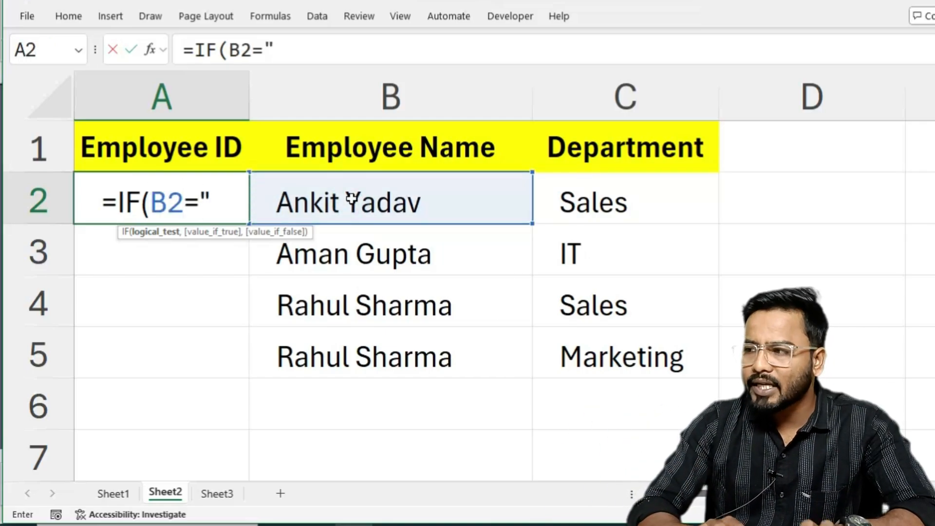
{"action": "type", "text": ","}
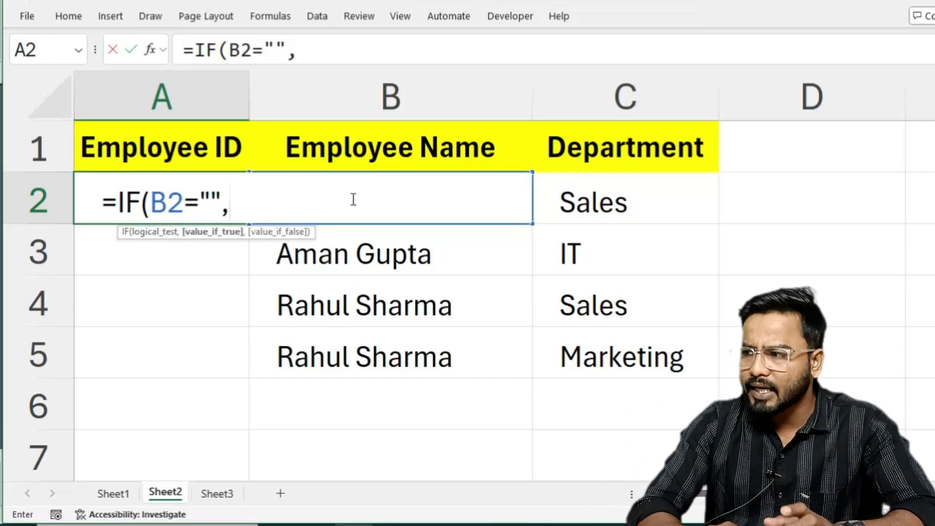
{"action": "type", "text": "\"\""}
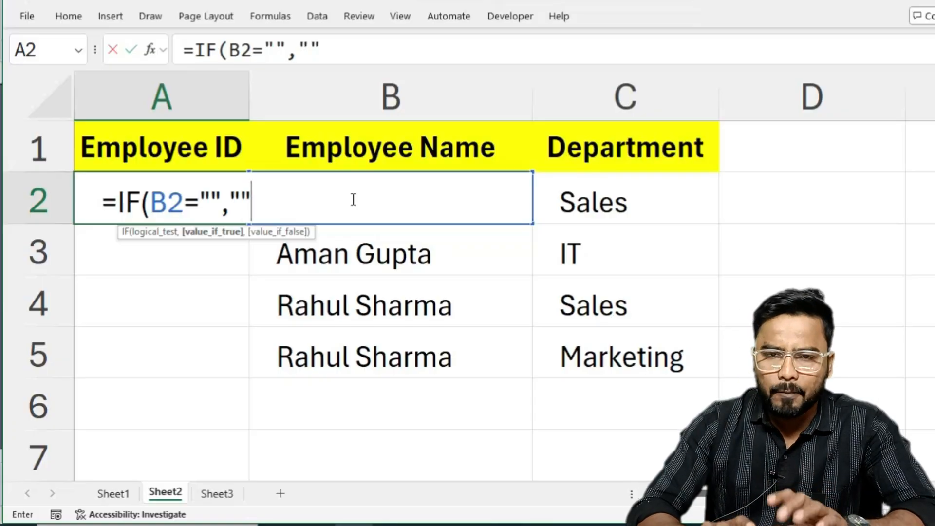
{"action": "type", "text": ","}
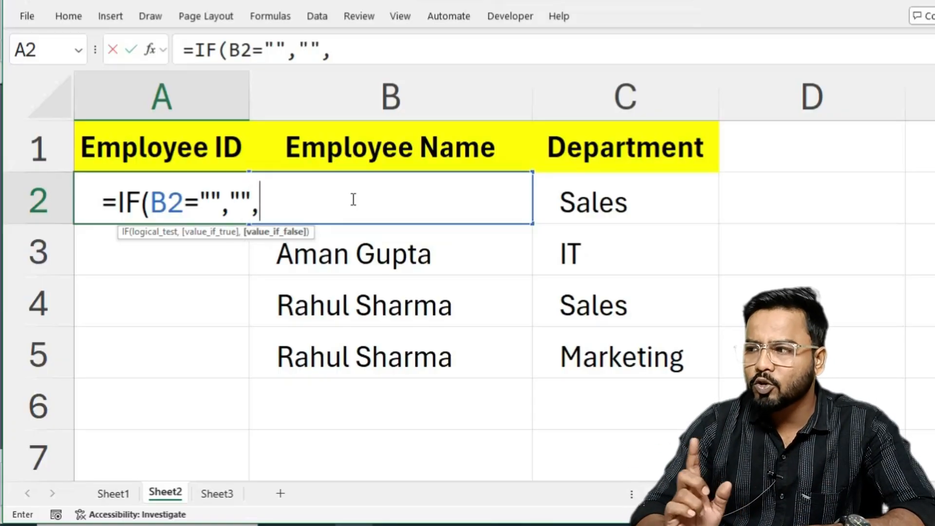
{"action": "type", "text": "row"}
Complete the A2 formula with a ROW reference to row 101 and enter it as =IF(B2="","",ROW(101:101)).
{"action": "key", "text": "Tab"}
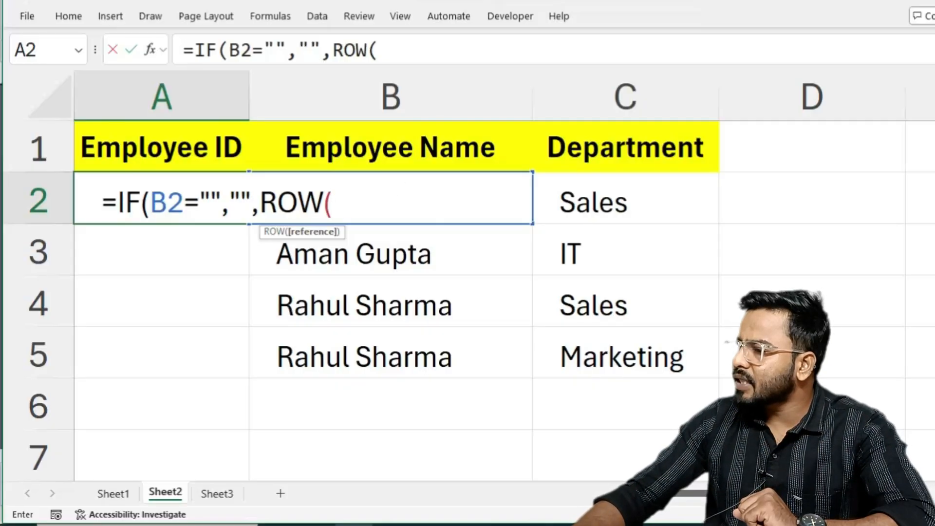
{"action": "scroll", "coordinate": [494, 391], "scroll_direction": "down", "scroll_amount": 5}
{"action": "scroll", "coordinate": [494, 392], "scroll_direction": "down", "scroll_amount": 20}
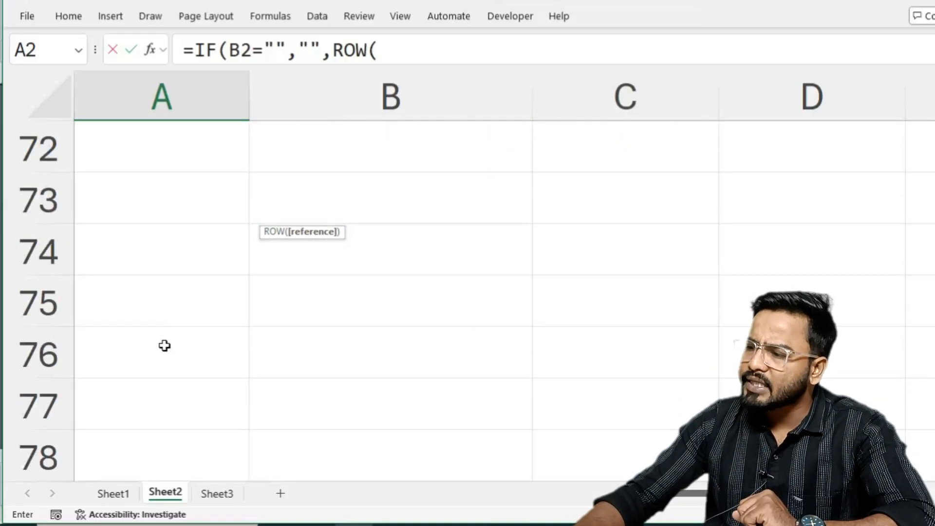
{"action": "scroll", "coordinate": [149, 331], "scroll_direction": "up", "scroll_amount": 1}
{"action": "scroll", "coordinate": [149, 330], "scroll_direction": "up", "scroll_amount": 3}
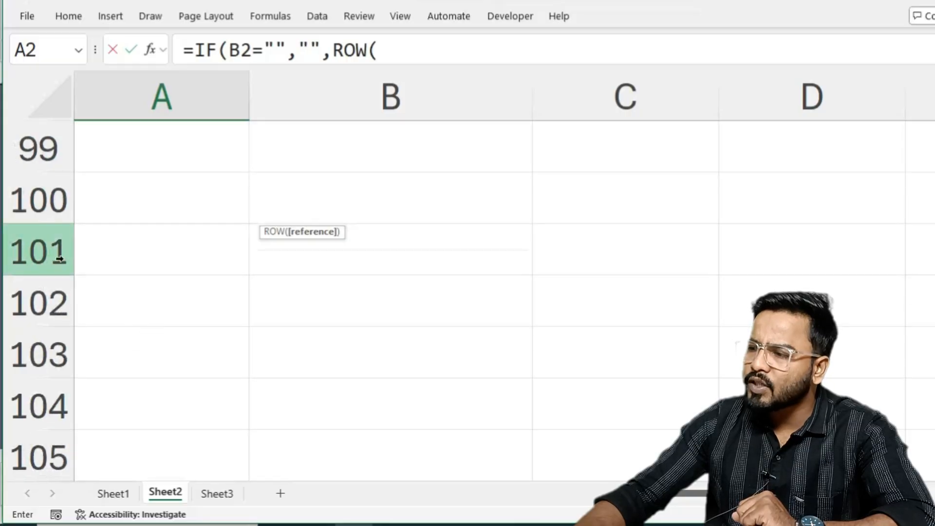
{"action": "left_click", "coordinate": [32, 253]}
{"action": "scroll", "coordinate": [32, 255], "scroll_direction": "up", "scroll_amount": 12}
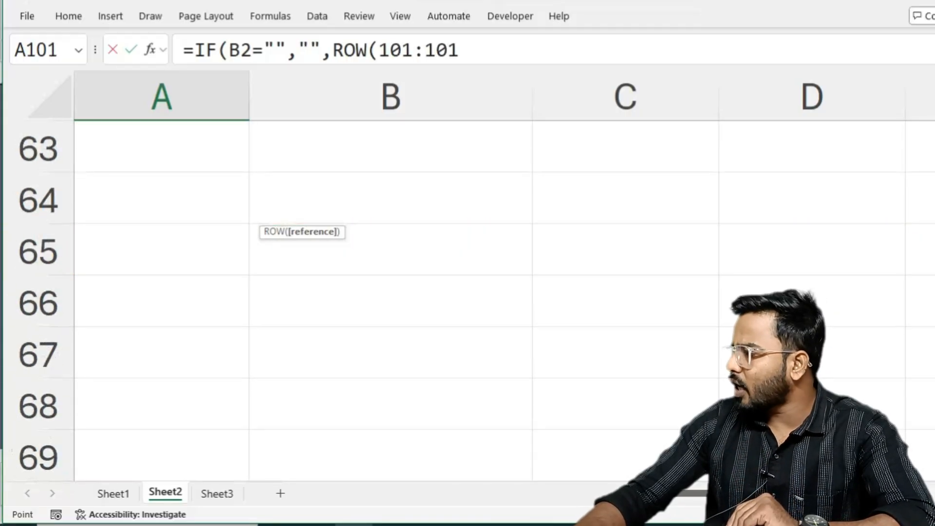
{"action": "scroll", "coordinate": [32, 255], "scroll_direction": "up", "scroll_amount": 20}
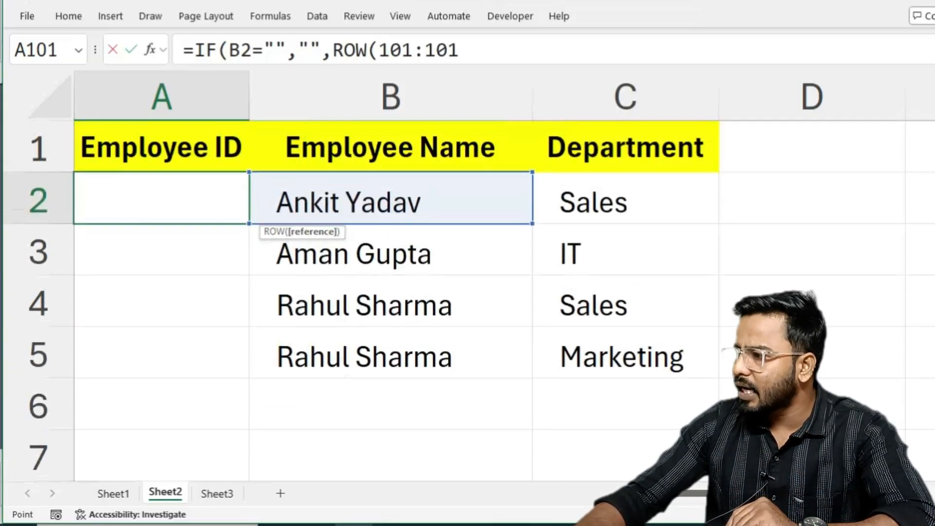
{"action": "type", "text": ")"}
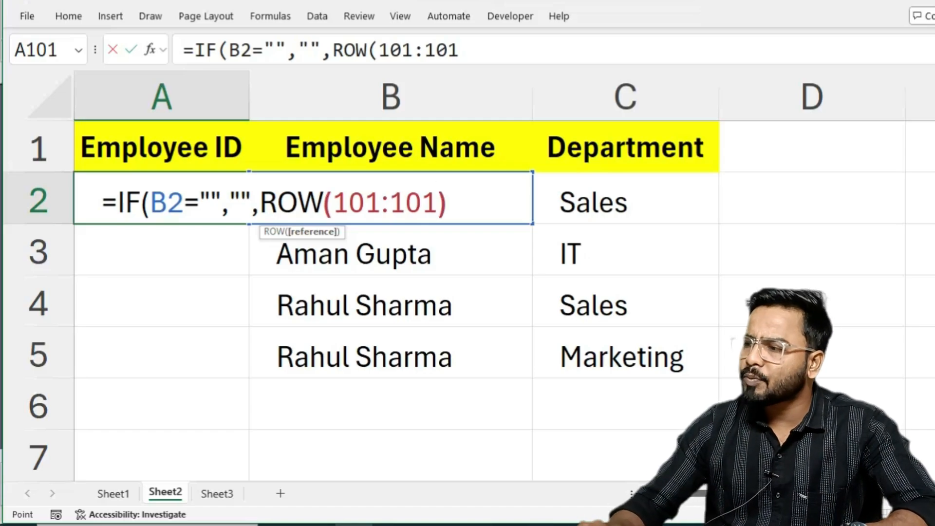
{"action": "key", "text": "Return"}
{"action": "key", "text": "Return"}
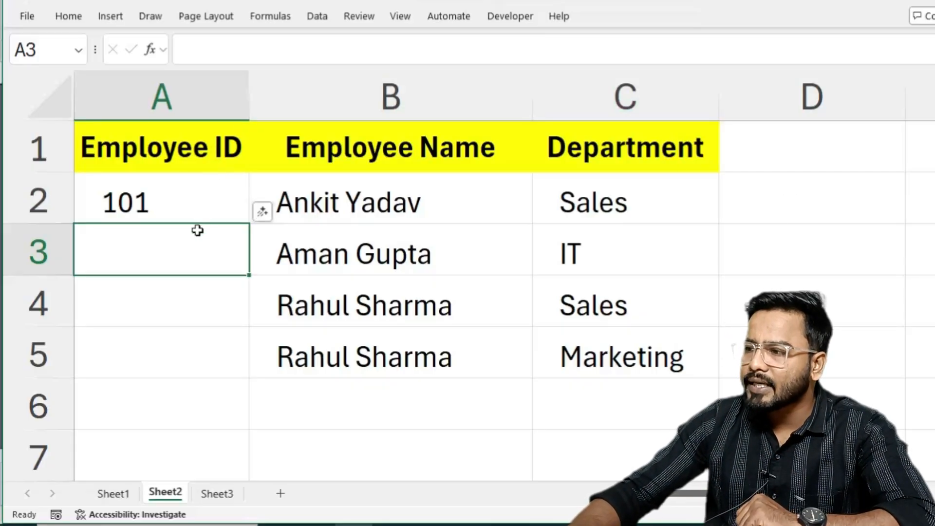
Reopen the A2 formula, re-enter its ROW reference to row 101 and confirm it as =IF(B2="","",ROW(101:101)).
{"action": "double_click", "coordinate": [196, 205]}
{"action": "key", "text": "End"}
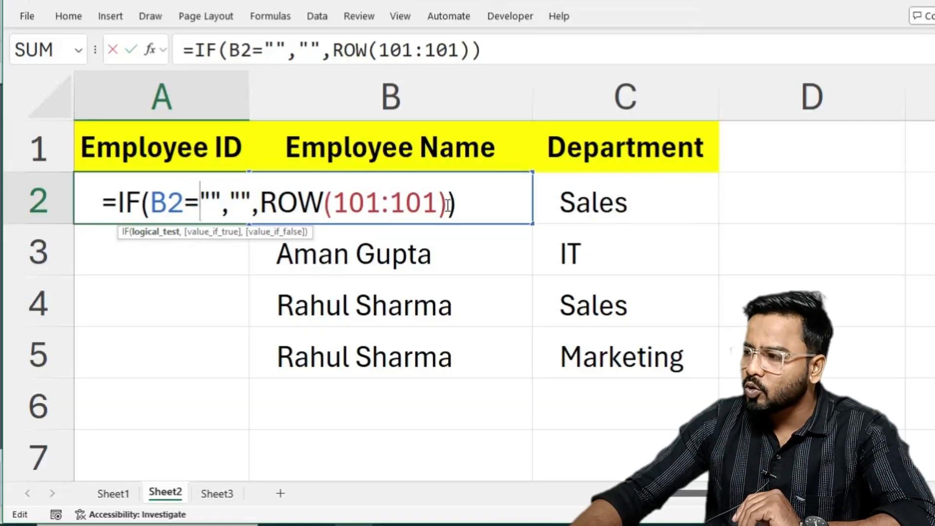
{"action": "key", "text": "BackSpace"}
{"action": "key", "text": "BackSpace"}
{"action": "key", "text": "BackSpace"}
{"action": "key", "text": "BackSpace"}
{"action": "key", "text": "BackSpace"}
{"action": "key", "text": "BackSpace"}
{"action": "key", "text": "BackSpace"}
{"action": "key", "text": "BackSpace"}
{"action": "key", "text": "BackSpace"}
{"action": "type", "text": "101"}
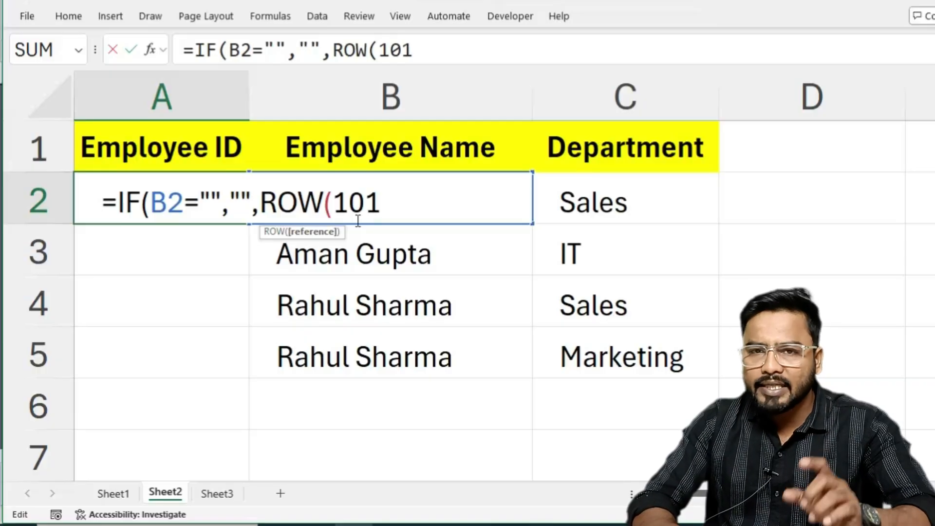
{"action": "type", "text": ":"}
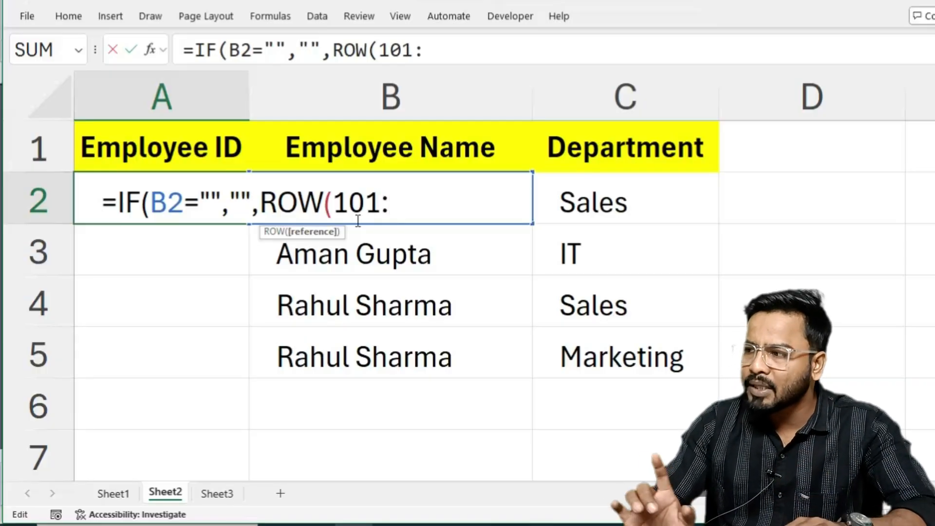
{"action": "type", "text": "101"}
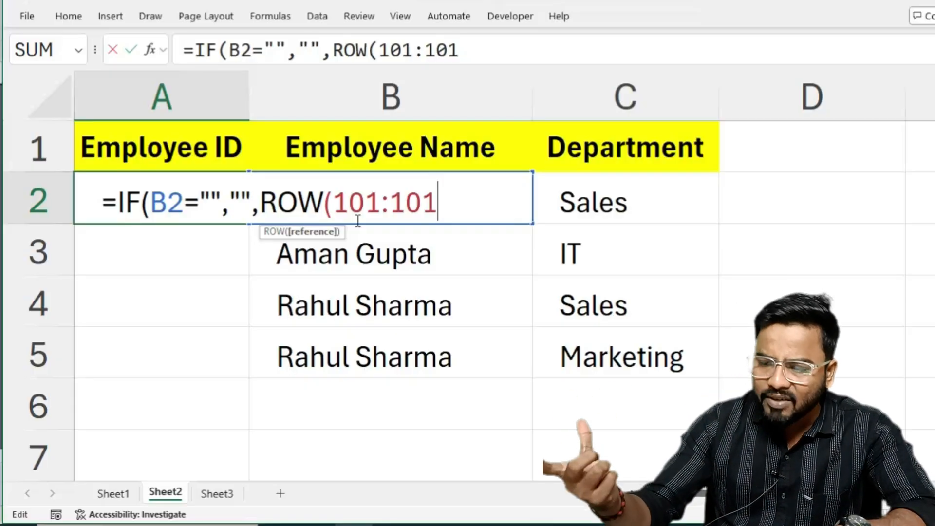
{"action": "type", "text": ")"}
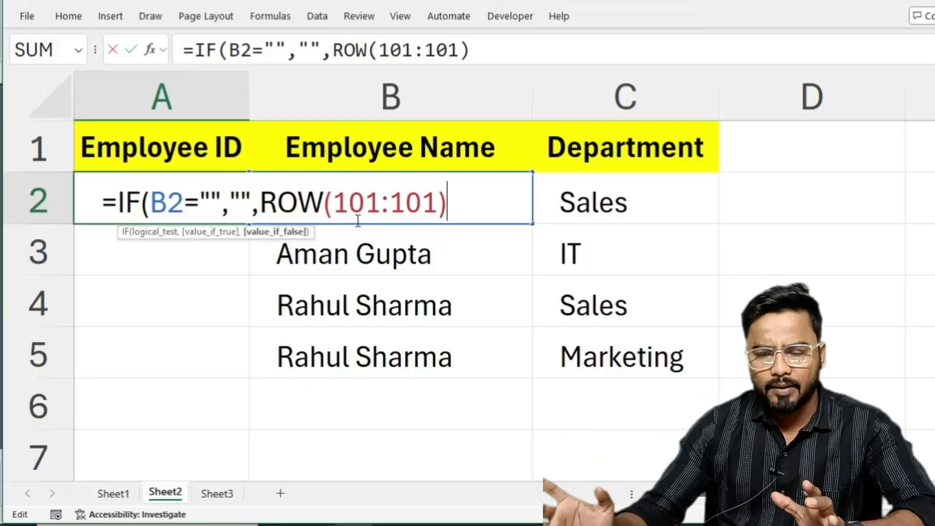
{"action": "key", "text": "Return"}
{"action": "key", "text": "Return"}
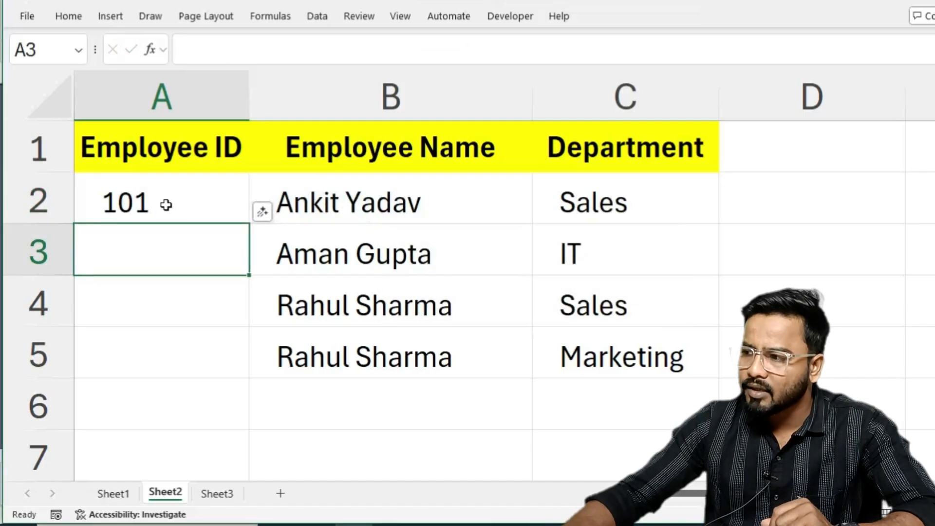
Fill the A2 formula down the Employee ID column and enter a new employee's first name in B6.
{"action": "left_click", "coordinate": [166, 205]}
{"action": "left_click_drag", "start_coordinate": [246, 223], "coordinate": [243, 458]}
{"action": "left_click", "coordinate": [357, 401]}
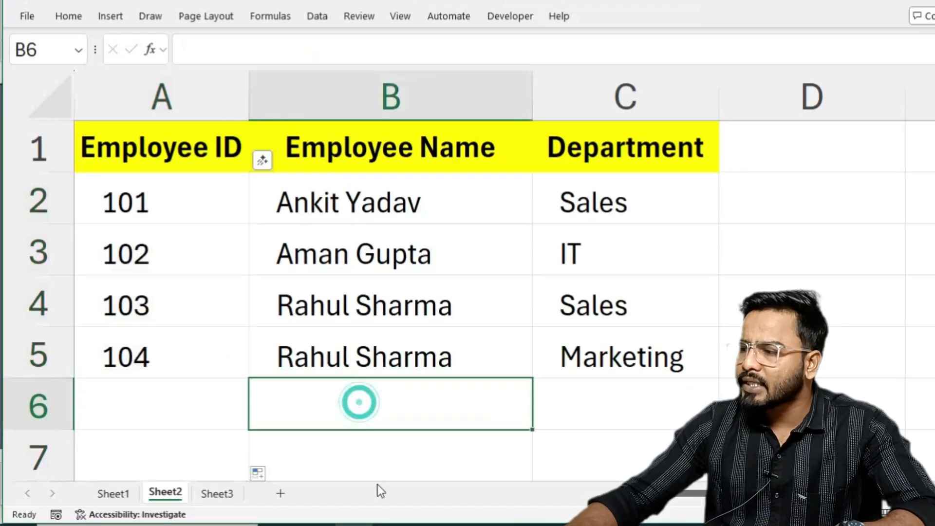
{"action": "type", "text": "Surya"}
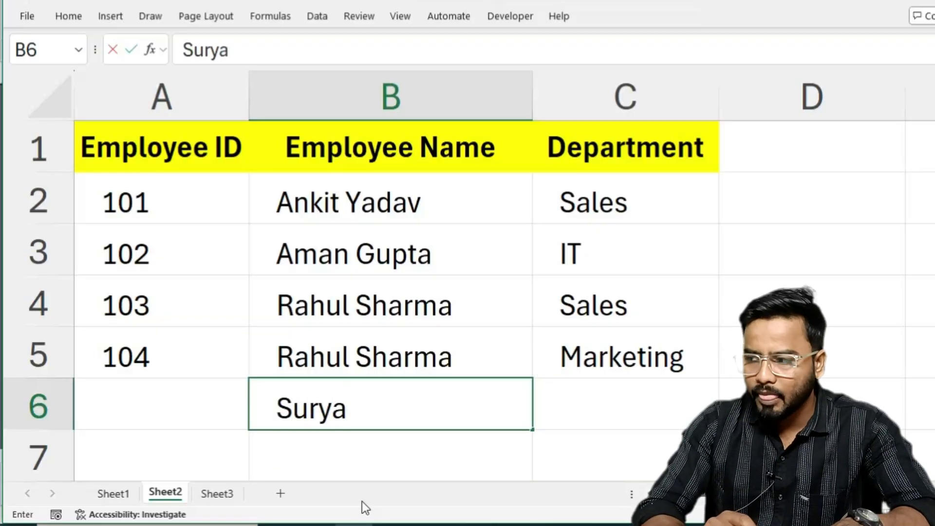
{"action": "key", "text": "Tab"}
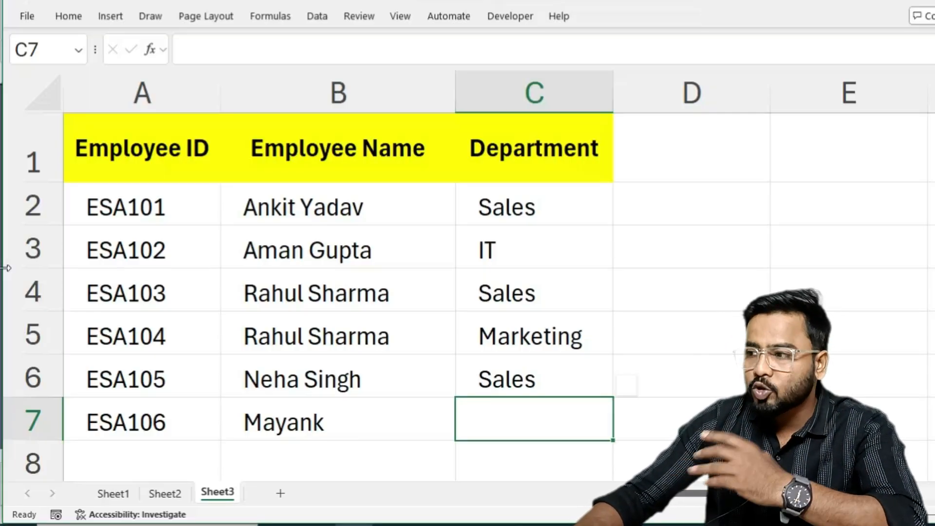
Clear the Employee IDs in A2:A7 and begin an A2 formula that returns a blank when B2 is empty: =IF(B2="","".
{"action": "left_click_drag", "start_coordinate": [157, 210], "coordinate": [132, 424]}
{"action": "key", "text": "Delete"}
{"action": "left_click", "coordinate": [132, 212]}
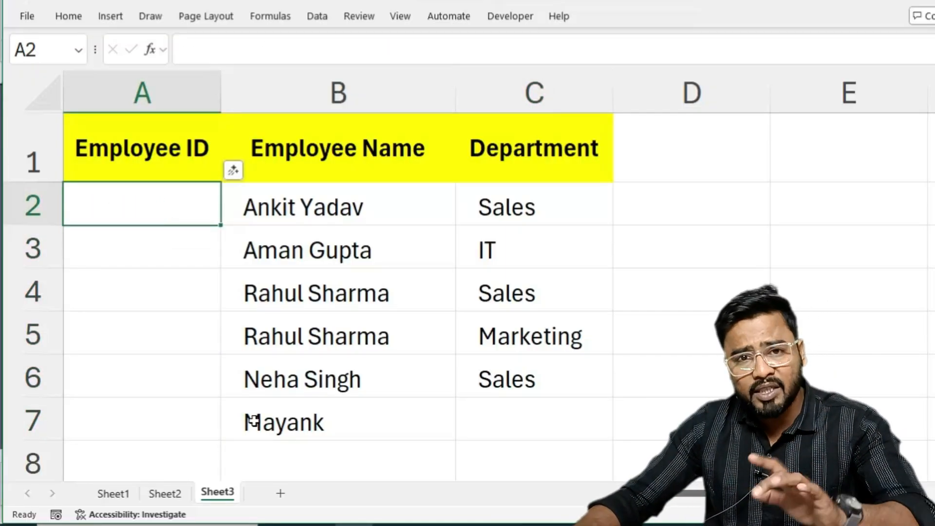
{"action": "type", "text": "=if"}
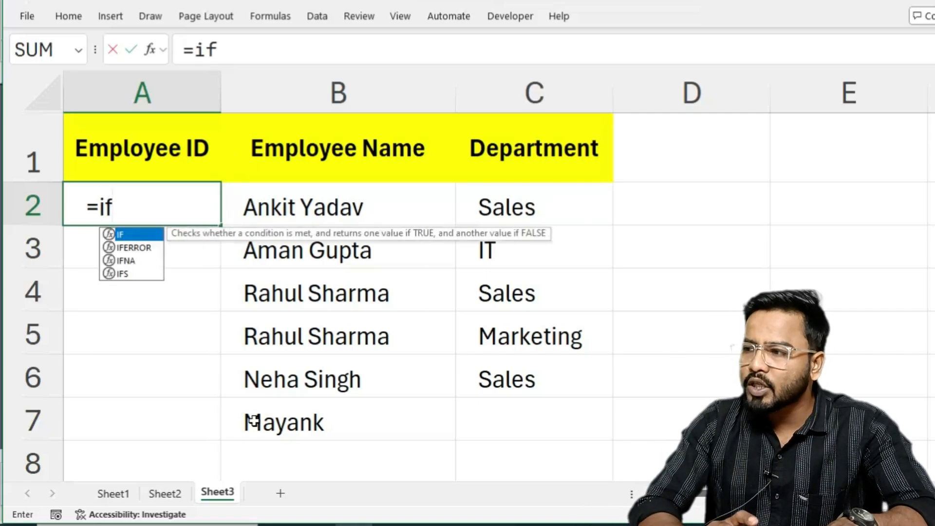
{"action": "key", "text": "Tab"}
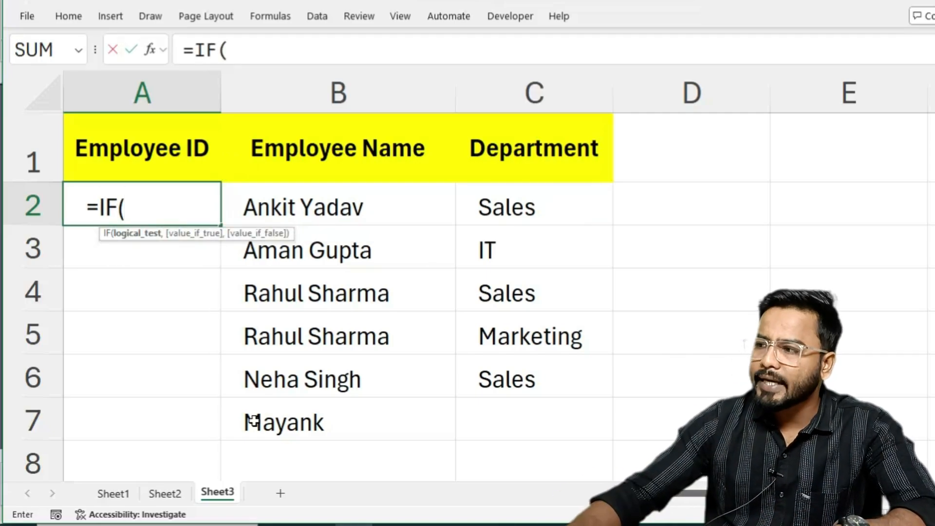
{"action": "left_click", "coordinate": [368, 215]}
{"action": "type", "text": "="}
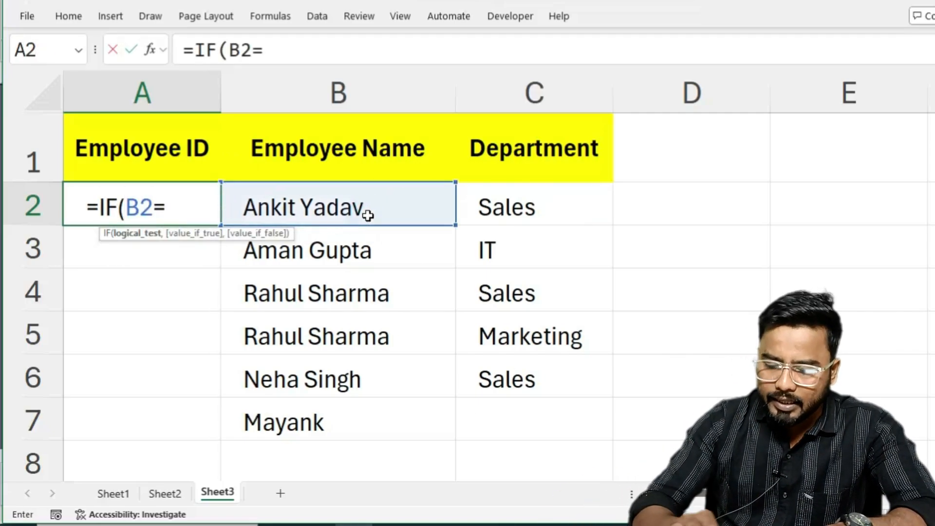
{"action": "type", "text": "\"\","}
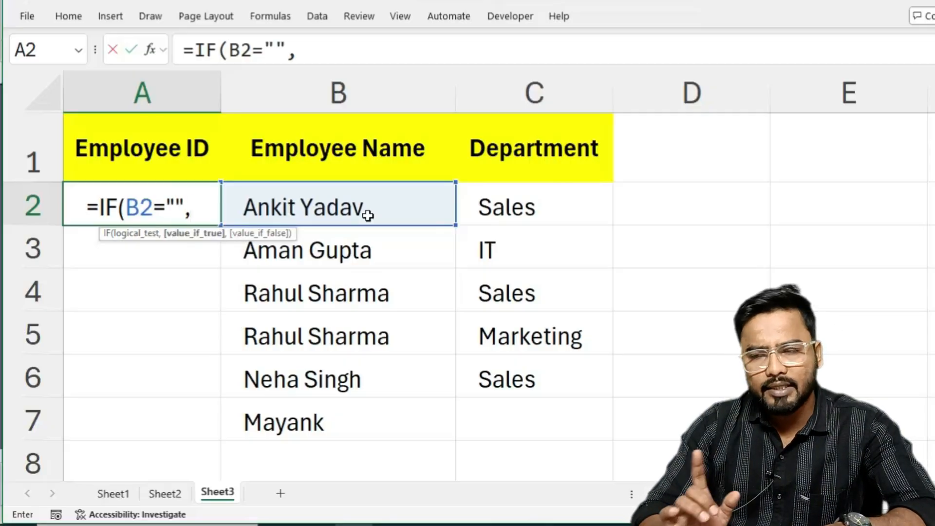
{"action": "type", "text": "\"\""}
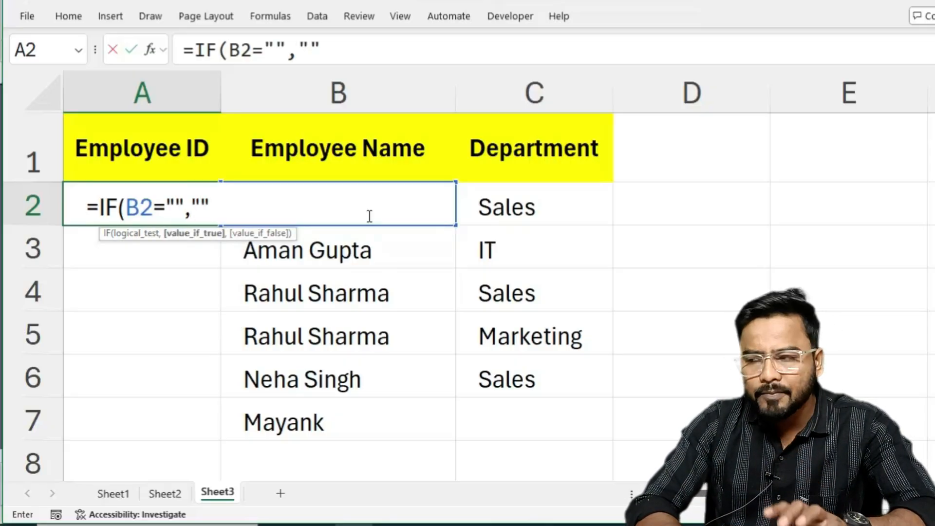
{"action": "type", "text": ","}
{"action": "type", "text": "row"}
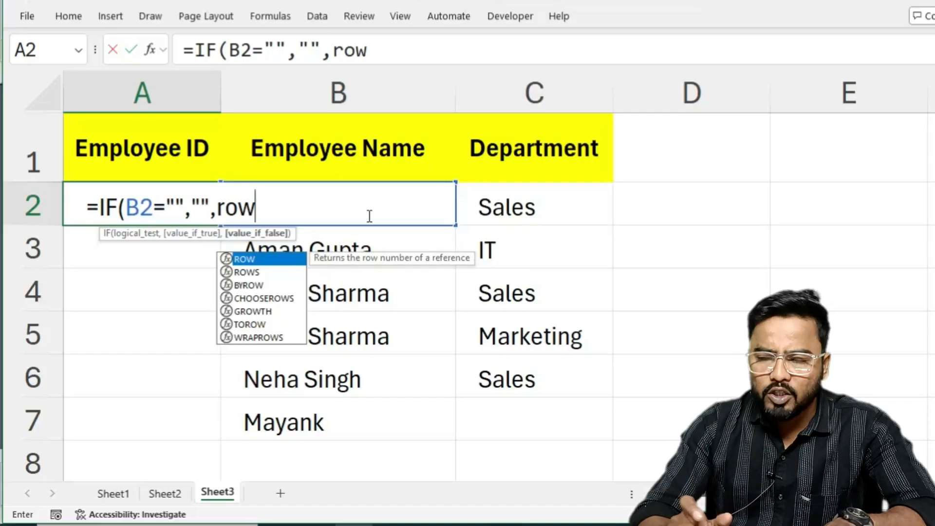
Add a ROW reference to row 101 as the value if false and enter the Sheet3 A2 formula as =IF(B2="","",ROW(101:101)).
{"action": "key", "text": "Tab"}
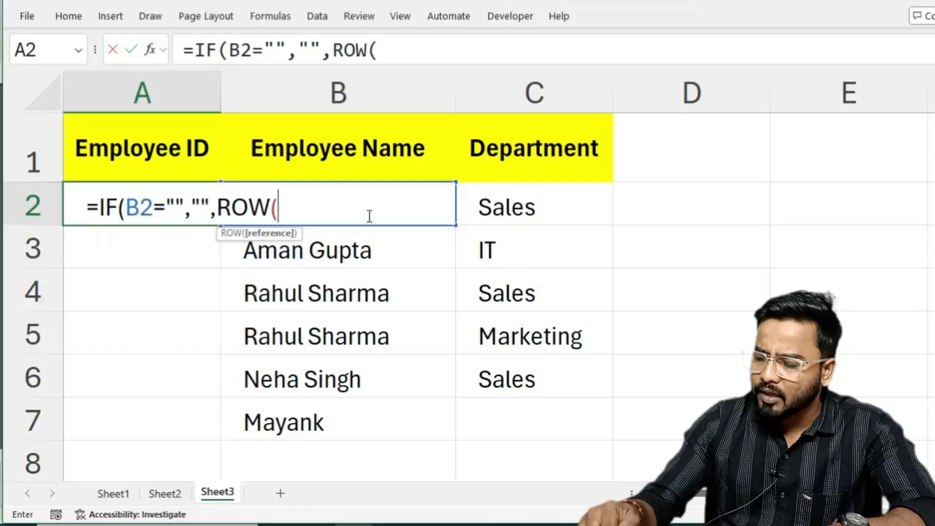
{"action": "type", "text": "101:1"}
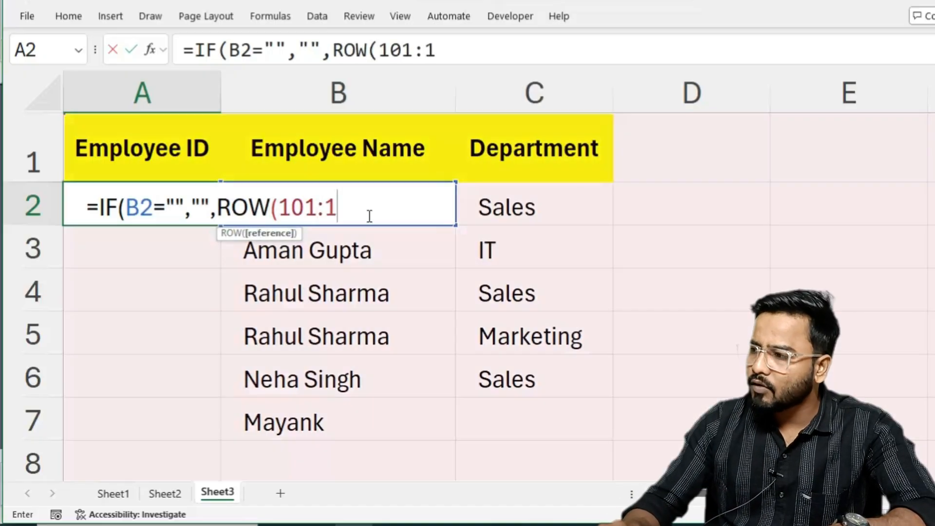
{"action": "type", "text": "01)"}
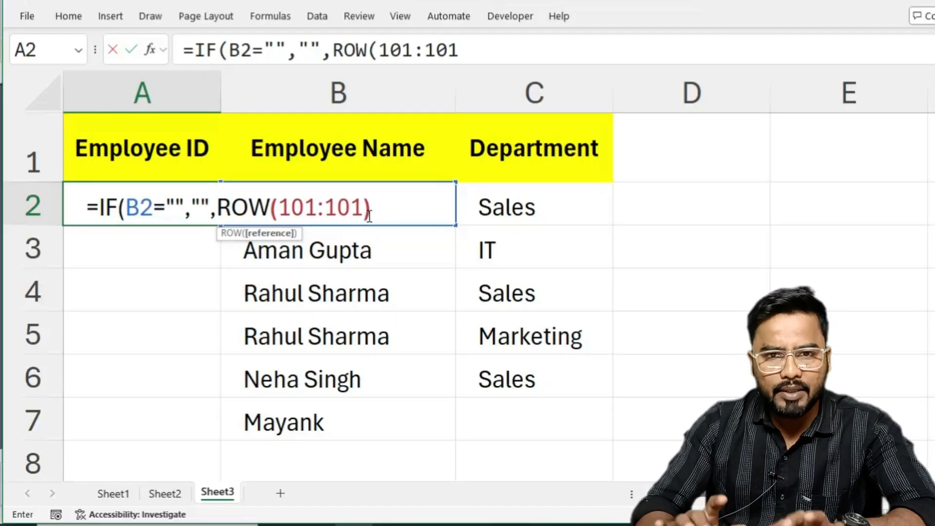
{"action": "key", "text": "Return"}
{"action": "key", "text": "Return"}
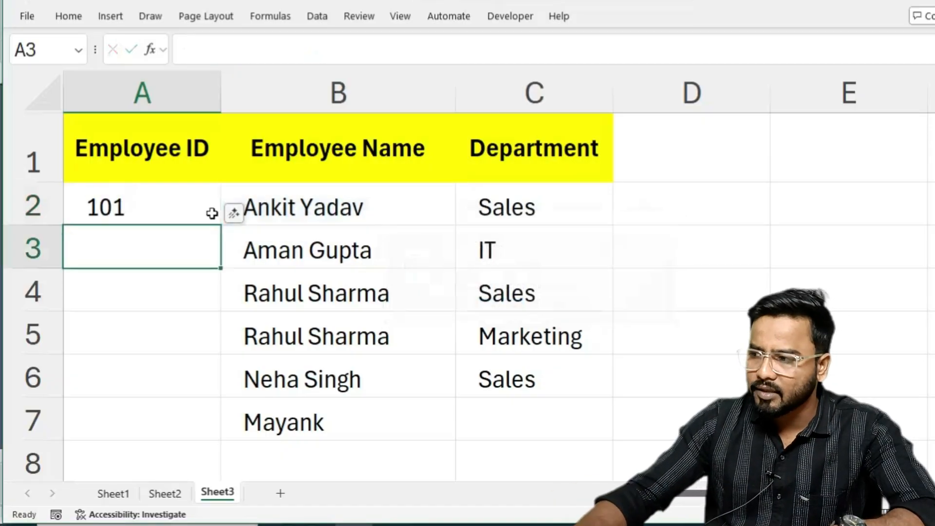
Fill the A2 formula down the Employee ID column and clear the employee entries in B6:C7.
{"action": "left_click", "coordinate": [148, 194]}
{"action": "left_click_drag", "start_coordinate": [221, 227], "coordinate": [209, 463]}
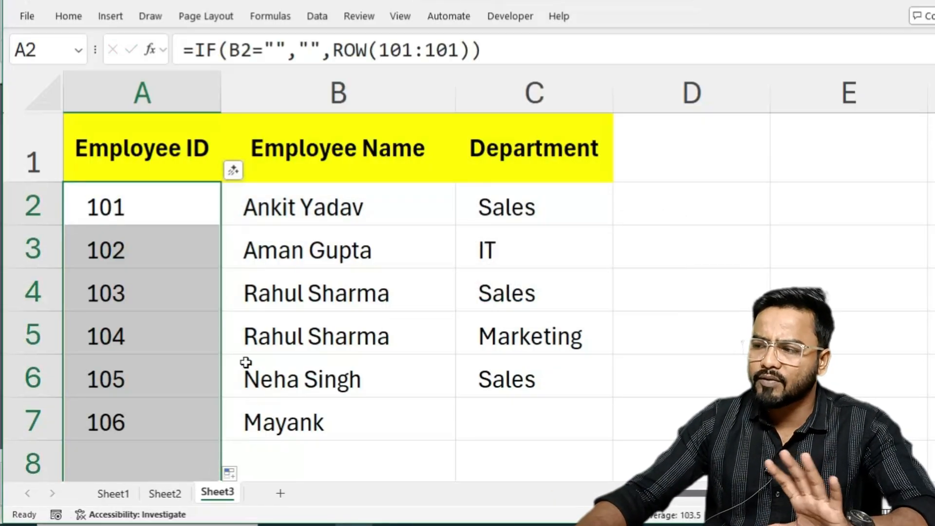
{"action": "left_click_drag", "start_coordinate": [261, 379], "coordinate": [489, 403]}
{"action": "key", "text": "Delete"}
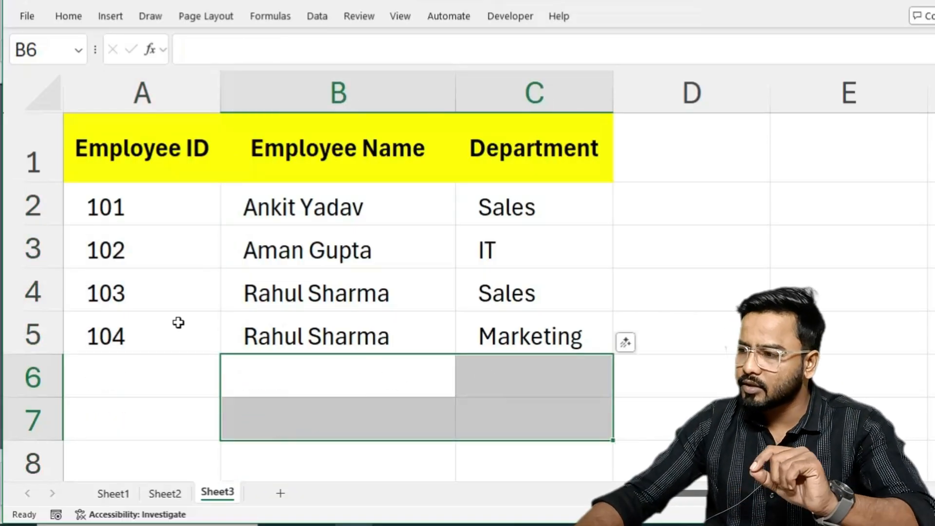
Insert the text prefix "ESA" in quotation marks directly before ROW in the A2 formula.
{"action": "double_click", "coordinate": [153, 207]}
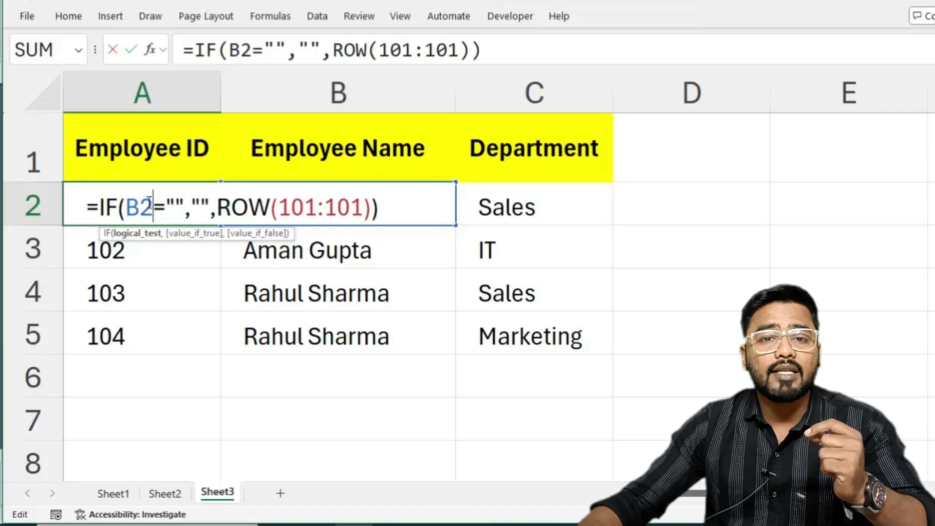
{"action": "left_click", "coordinate": [219, 200]}
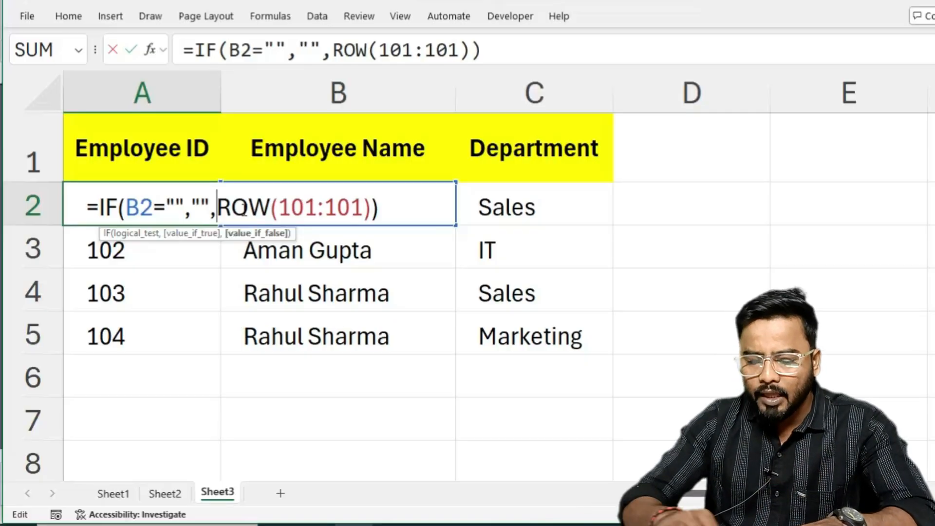
{"action": "type", "text": "\""}
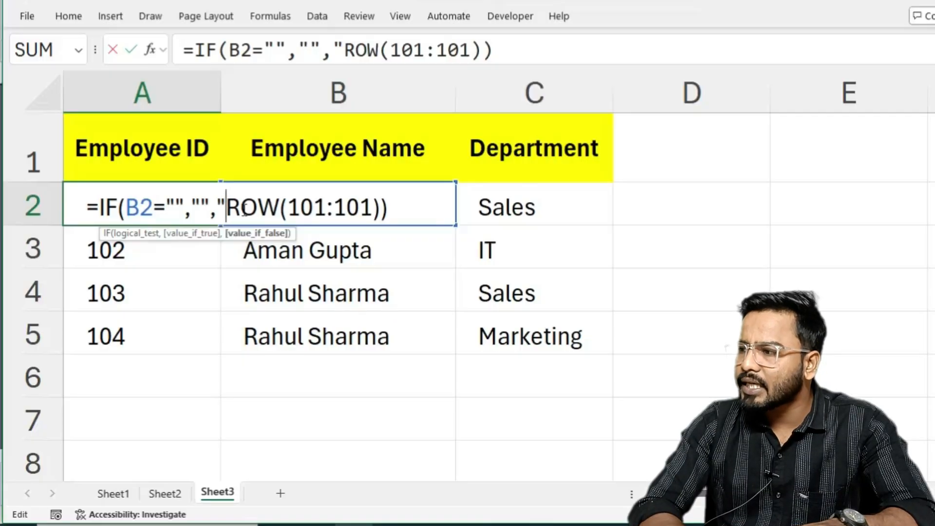
{"action": "type", "text": "ESA\""}
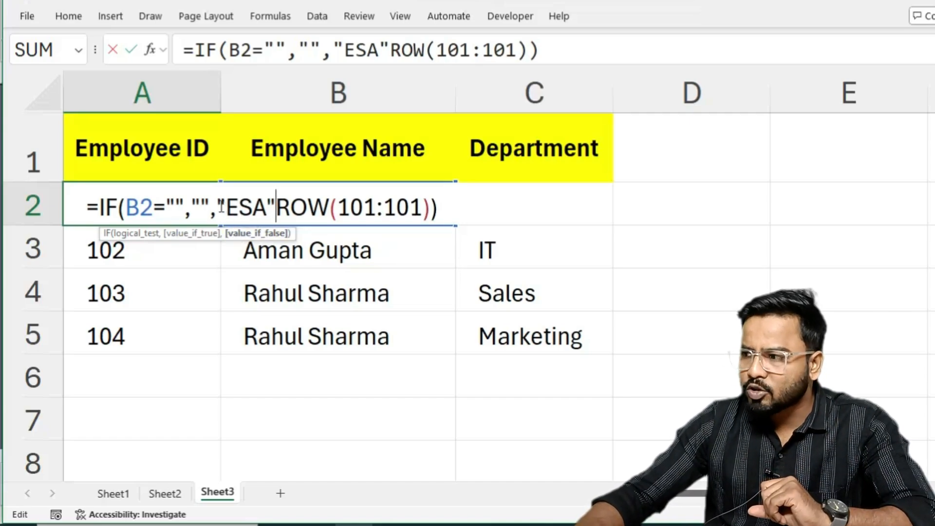
Join "ESA" to the ROW function with & and enter the A2 formula as =IF(B2="","","ESA"&ROW(101:101)).
{"action": "left_click", "coordinate": [284, 199]}
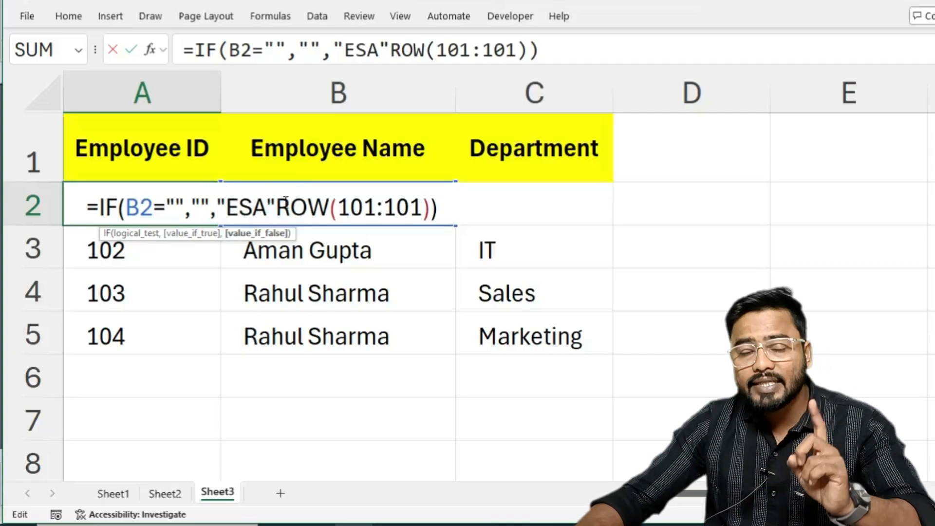
{"action": "left_click_drag", "start_coordinate": [276, 204], "coordinate": [308, 202]}
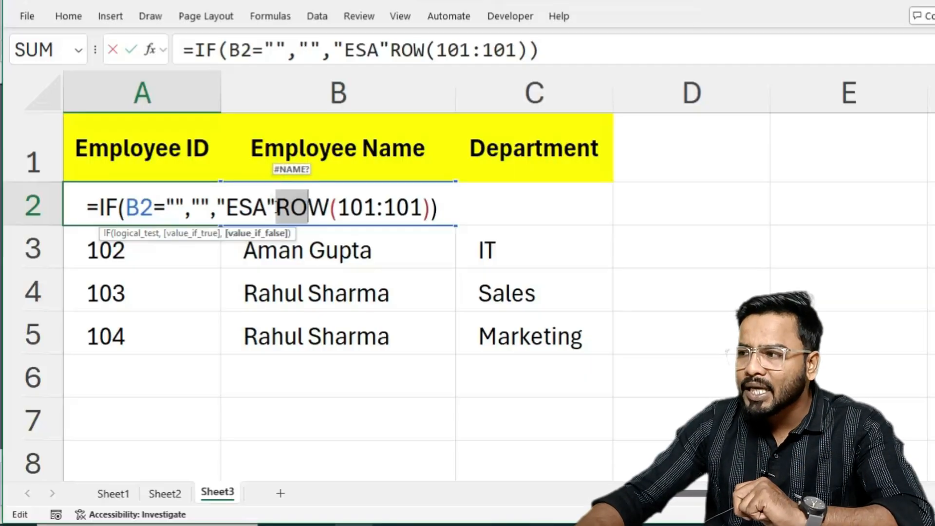
{"action": "left_click", "coordinate": [273, 194]}
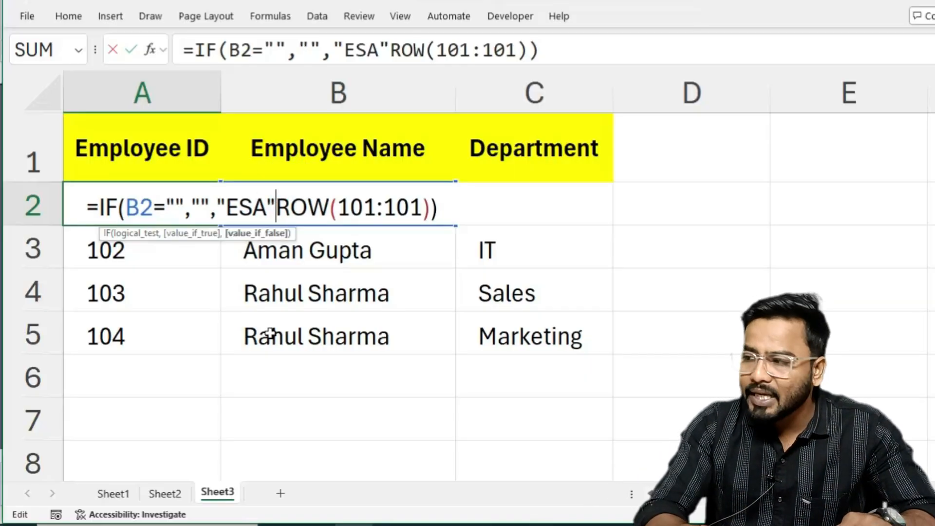
{"action": "type", "text": "&"}
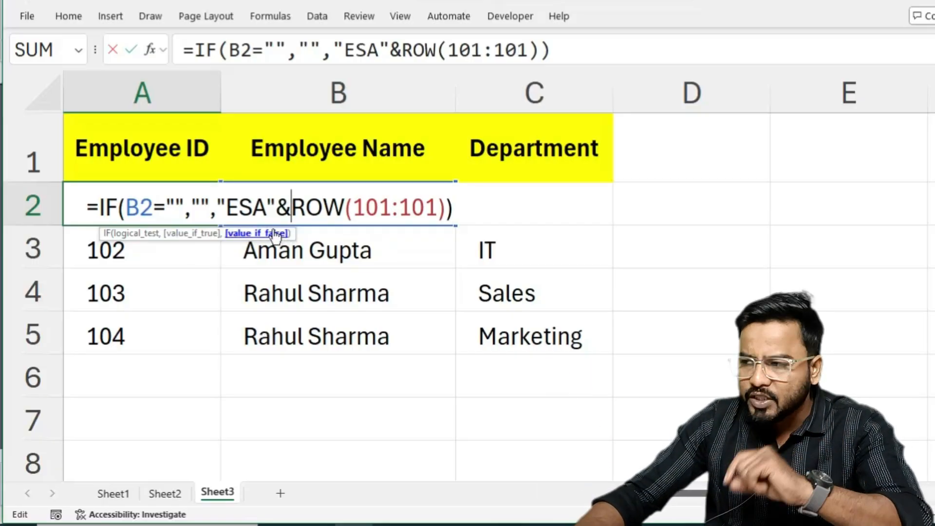
{"action": "left_click_drag", "start_coordinate": [216, 208], "coordinate": [437, 208]}
{"action": "left_click", "coordinate": [305, 208]}
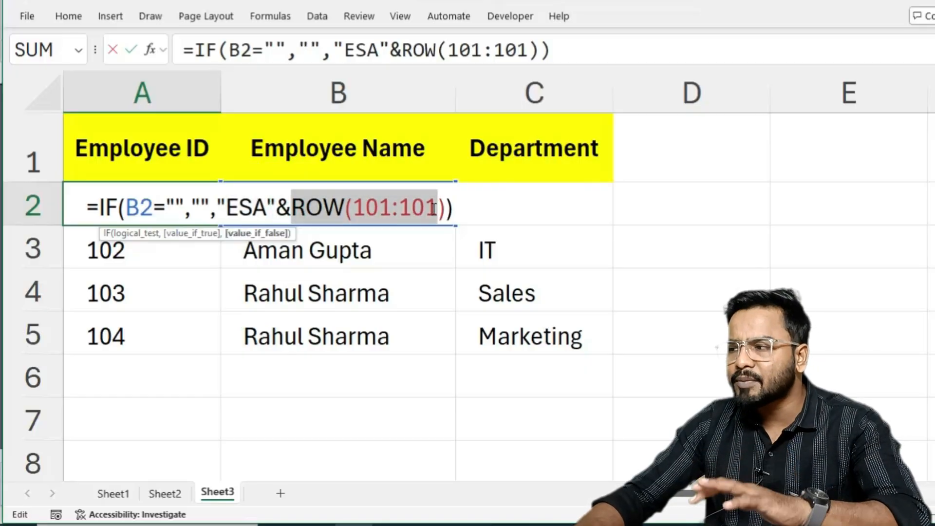
{"action": "left_click_drag", "start_coordinate": [292, 210], "coordinate": [276, 208]}
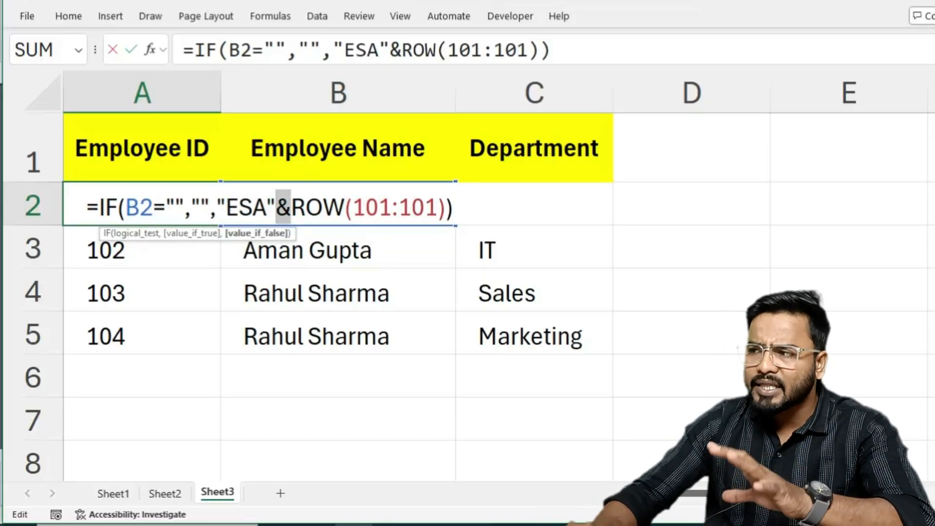
{"action": "key", "text": "Return"}
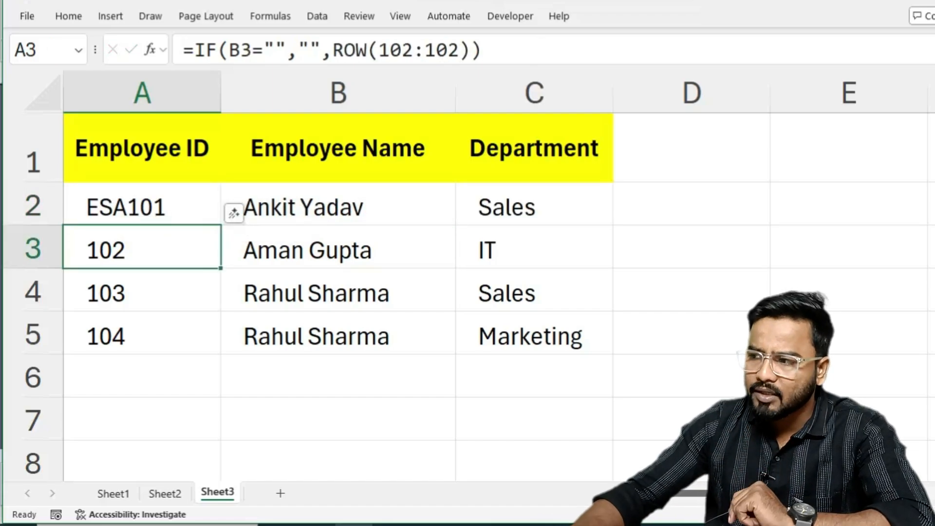
Fill the ESA-prefixed formula from A2 down the Employee ID column past the last employee row.
{"action": "left_click", "coordinate": [194, 215]}
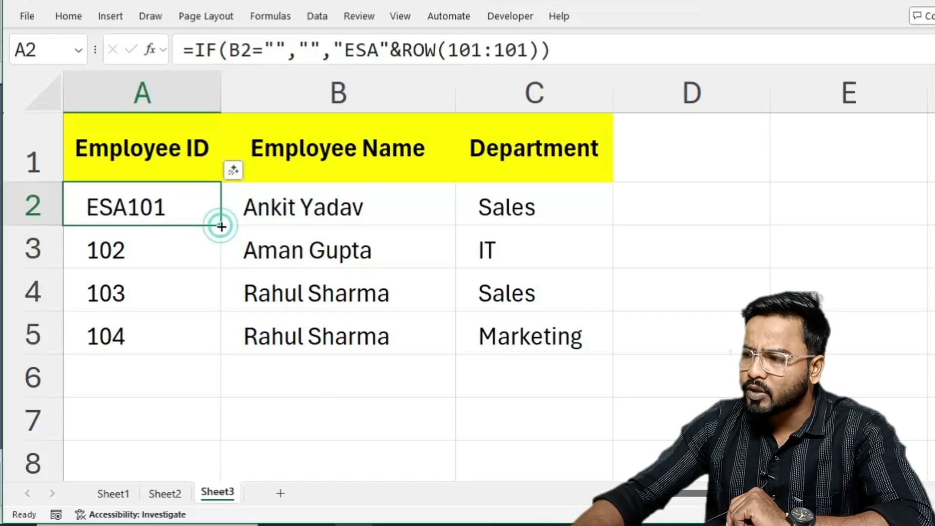
{"action": "left_click_drag", "start_coordinate": [221, 227], "coordinate": [311, 370]}
{"action": "scroll", "coordinate": [311, 370], "scroll_direction": "up", "scroll_amount": 1}
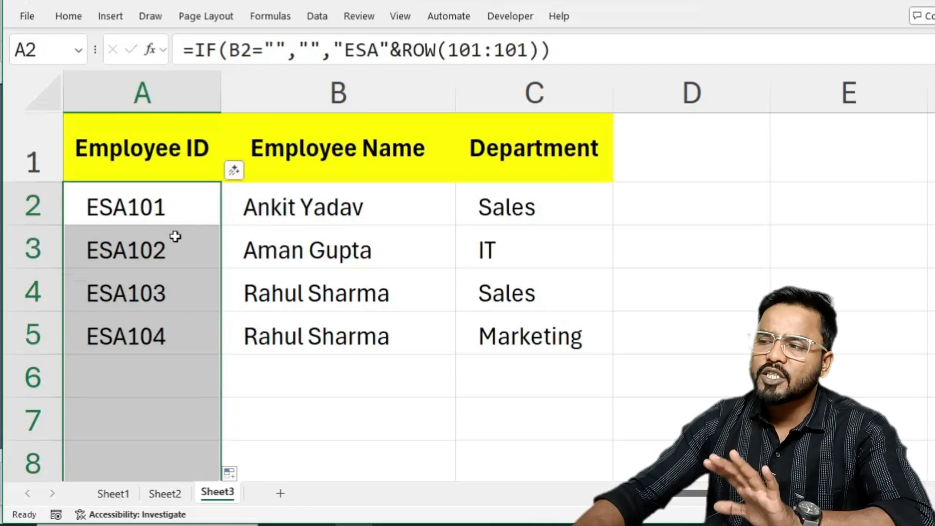
Change the ROW reference in the A2 formula to 1001:1001, giving =IF(B2="","","ESA"&ROW(1001:1001)).
{"action": "double_click", "coordinate": [184, 207]}
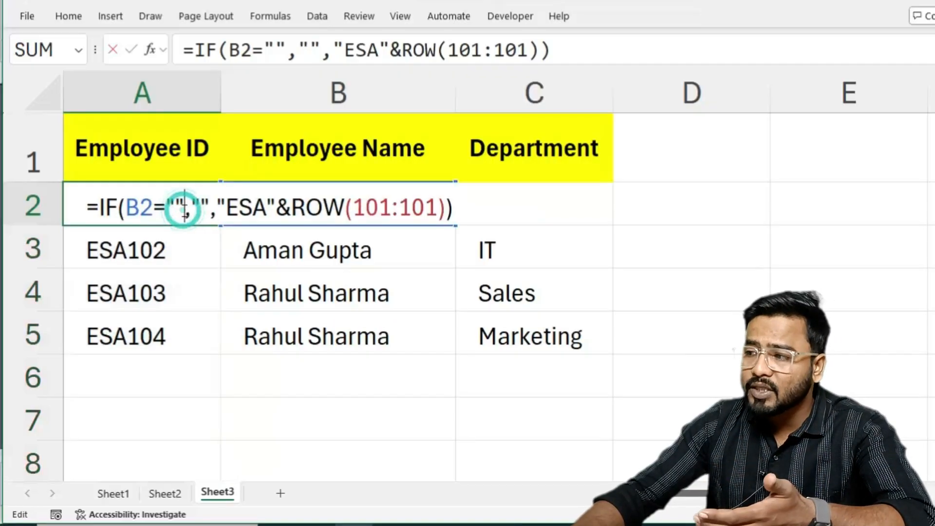
{"action": "left_click", "coordinate": [383, 205]}
{"action": "type", "text": "0"}
{"action": "left_click", "coordinate": [424, 208]}
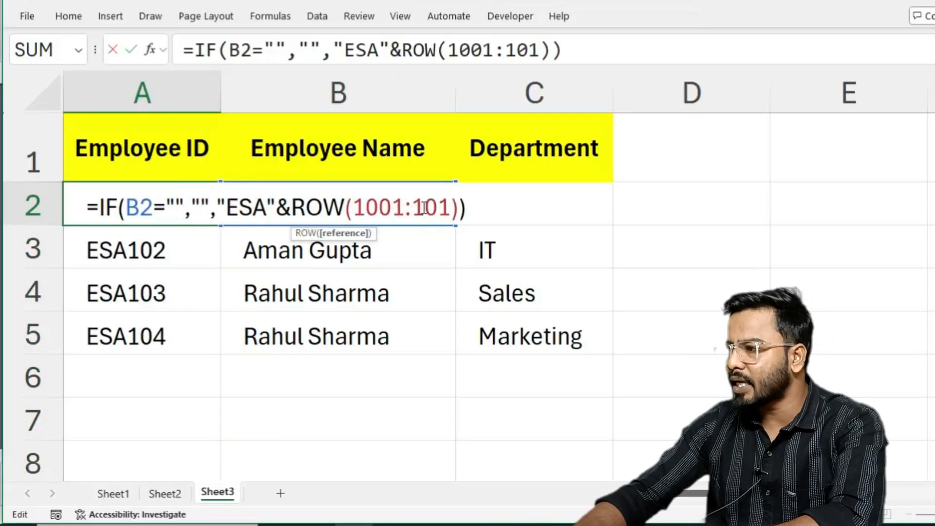
{"action": "type", "text": "0"}
{"action": "key", "text": "Return"}
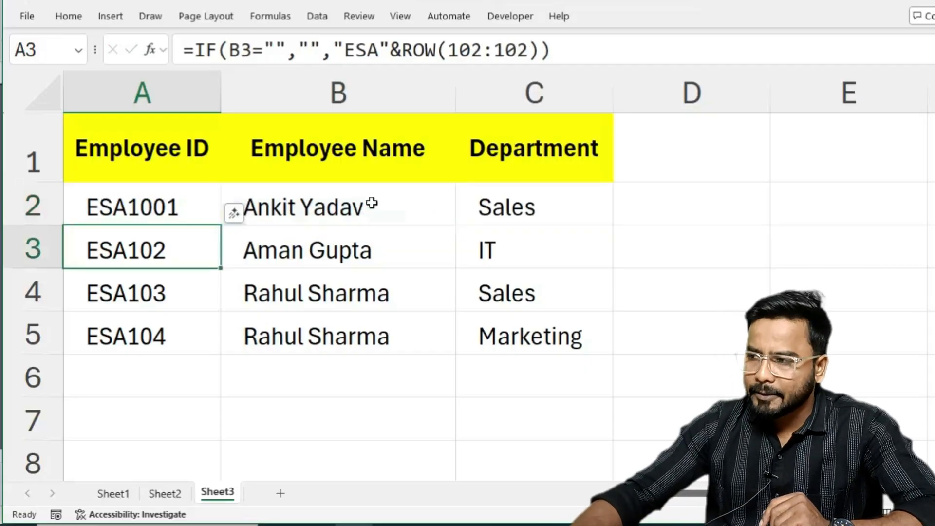
Fill the updated A2 formula down the Employee ID column to at least row 8, past the last employee row.
{"action": "left_click", "coordinate": [144, 207]}
{"action": "left_click", "coordinate": [218, 222]}
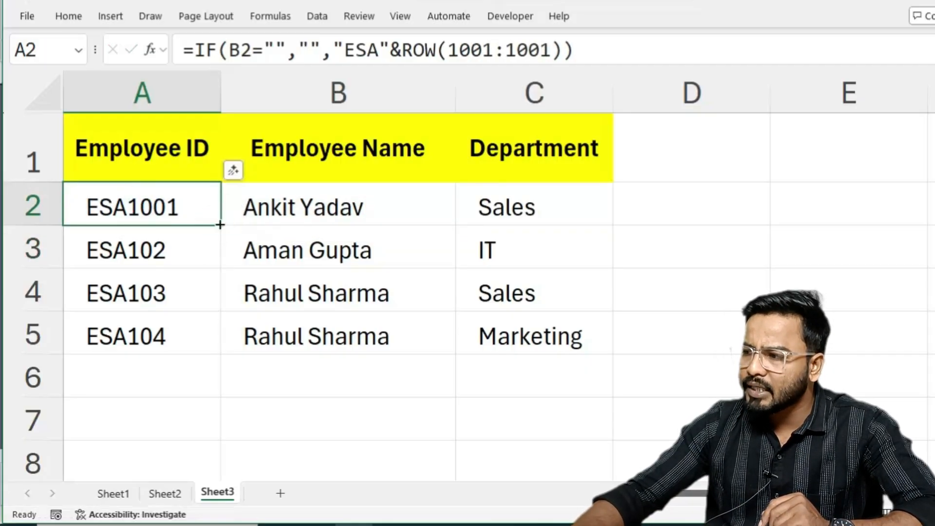
{"action": "left_click_drag", "start_coordinate": [220, 225], "coordinate": [178, 473]}
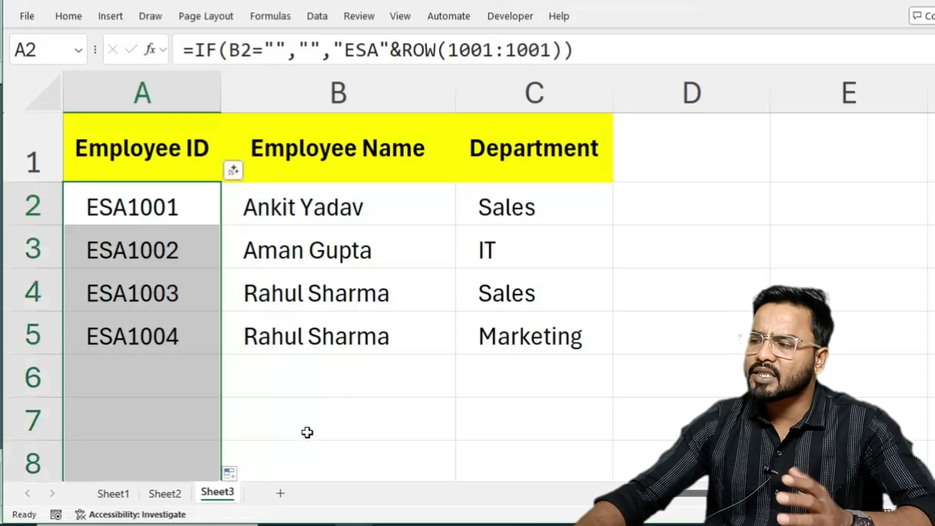
Enter a new employee's first name in B6, the first empty row of the Employee Name column.
{"action": "left_click", "coordinate": [299, 381]}
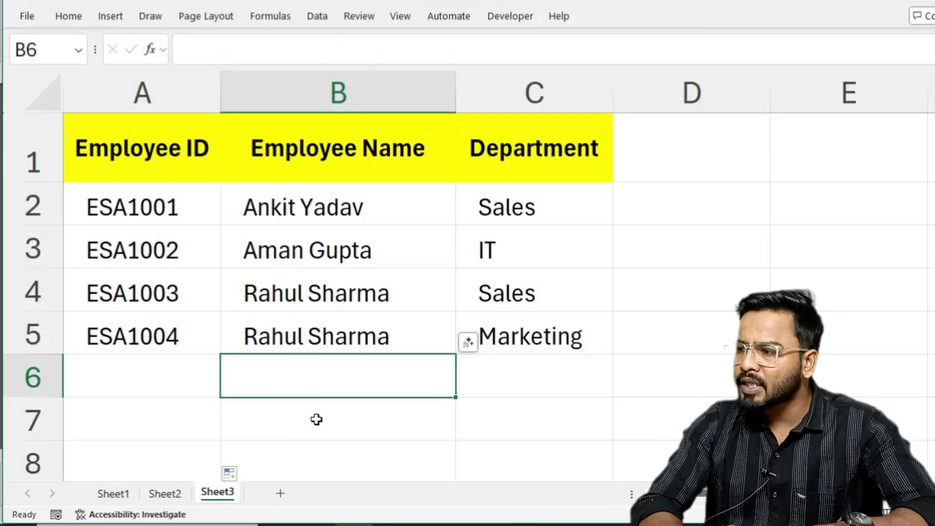
{"action": "type", "text": "Mona"}
{"action": "key", "text": "Tab"}
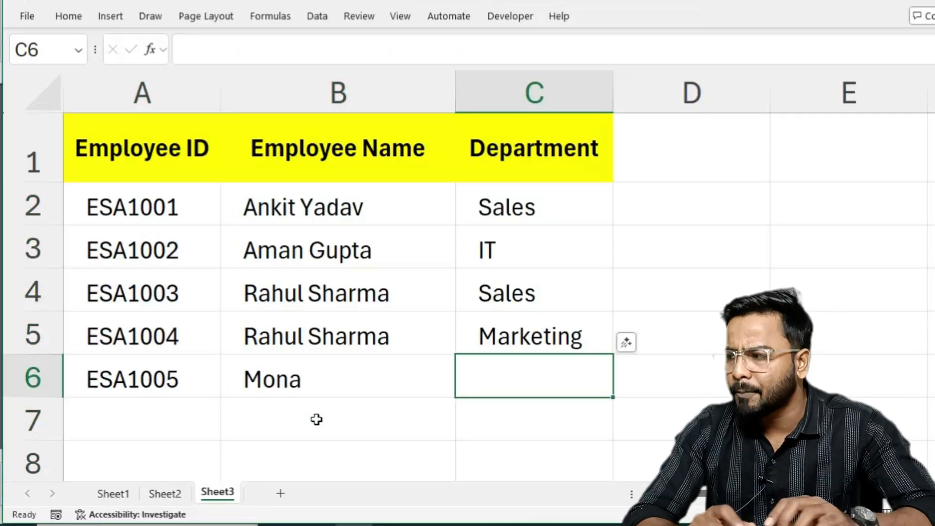